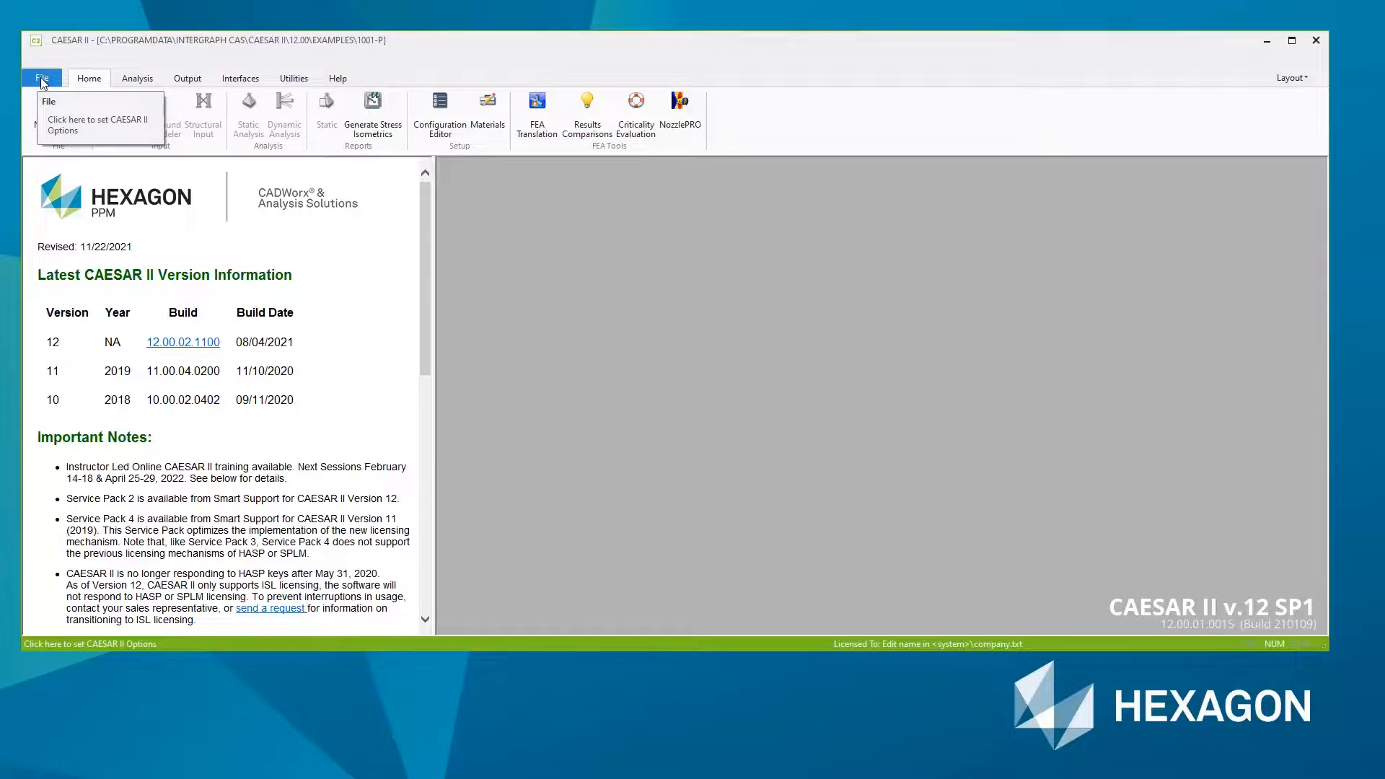
- Set the default data folder to C:\CAESAR II Evaluation and return to the main start page
left_click(42, 81)
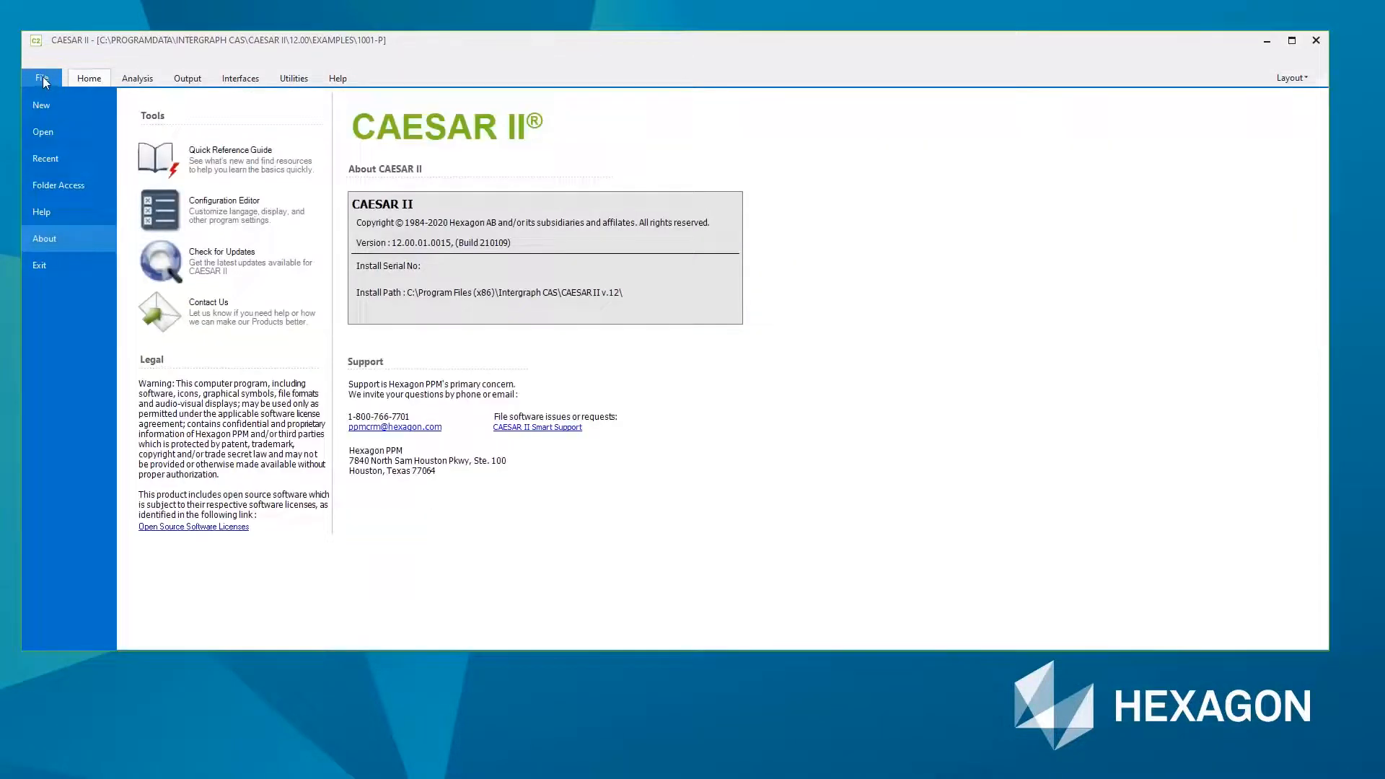
left_click(75, 188)
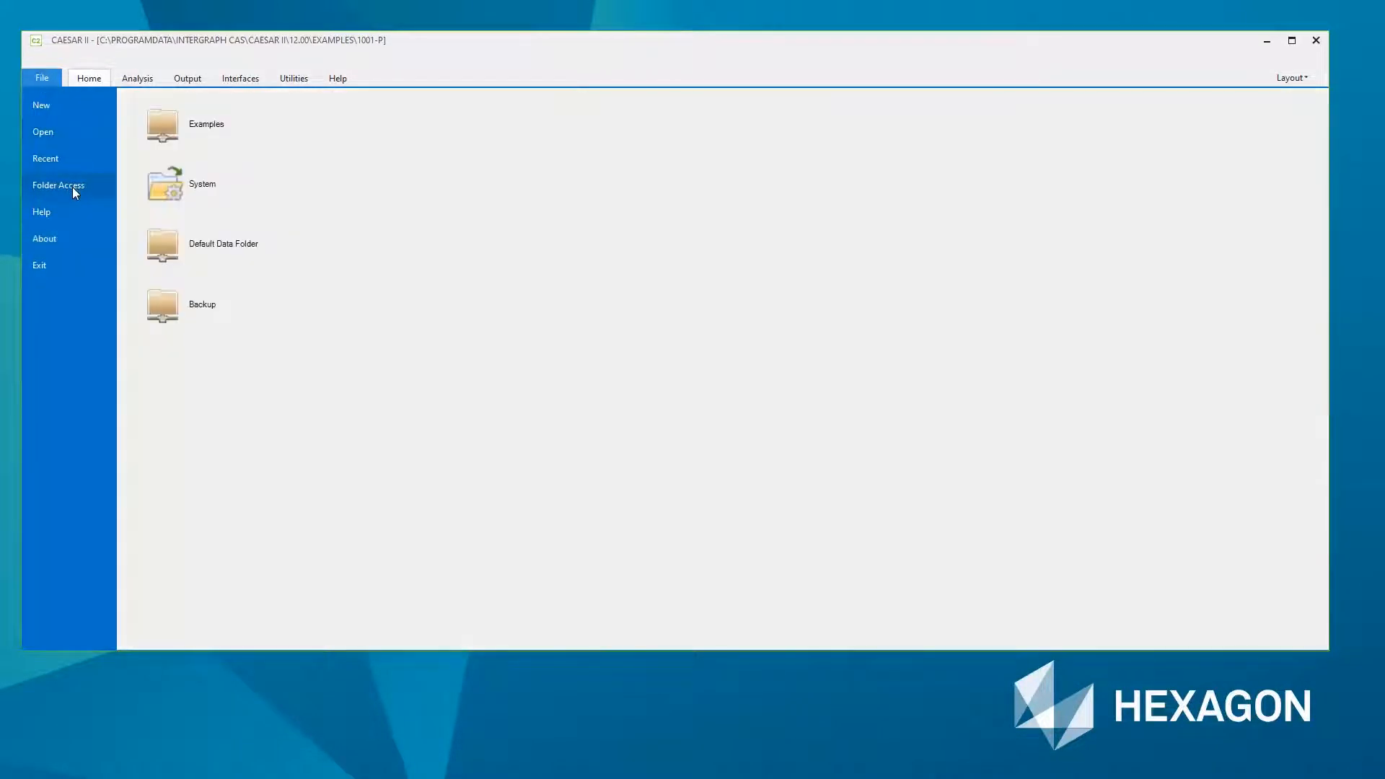
left_click(238, 251)
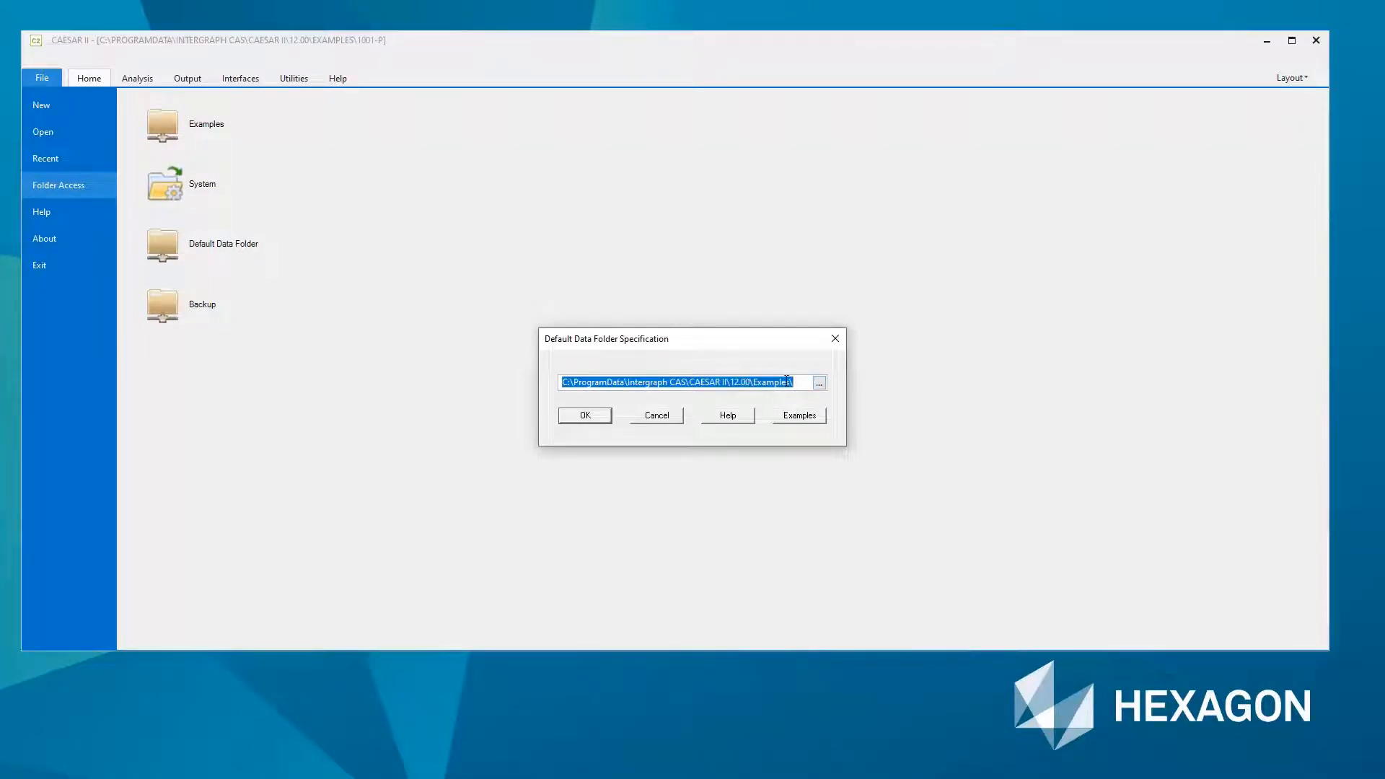
type("C:\\CAESAR II Evaluation")
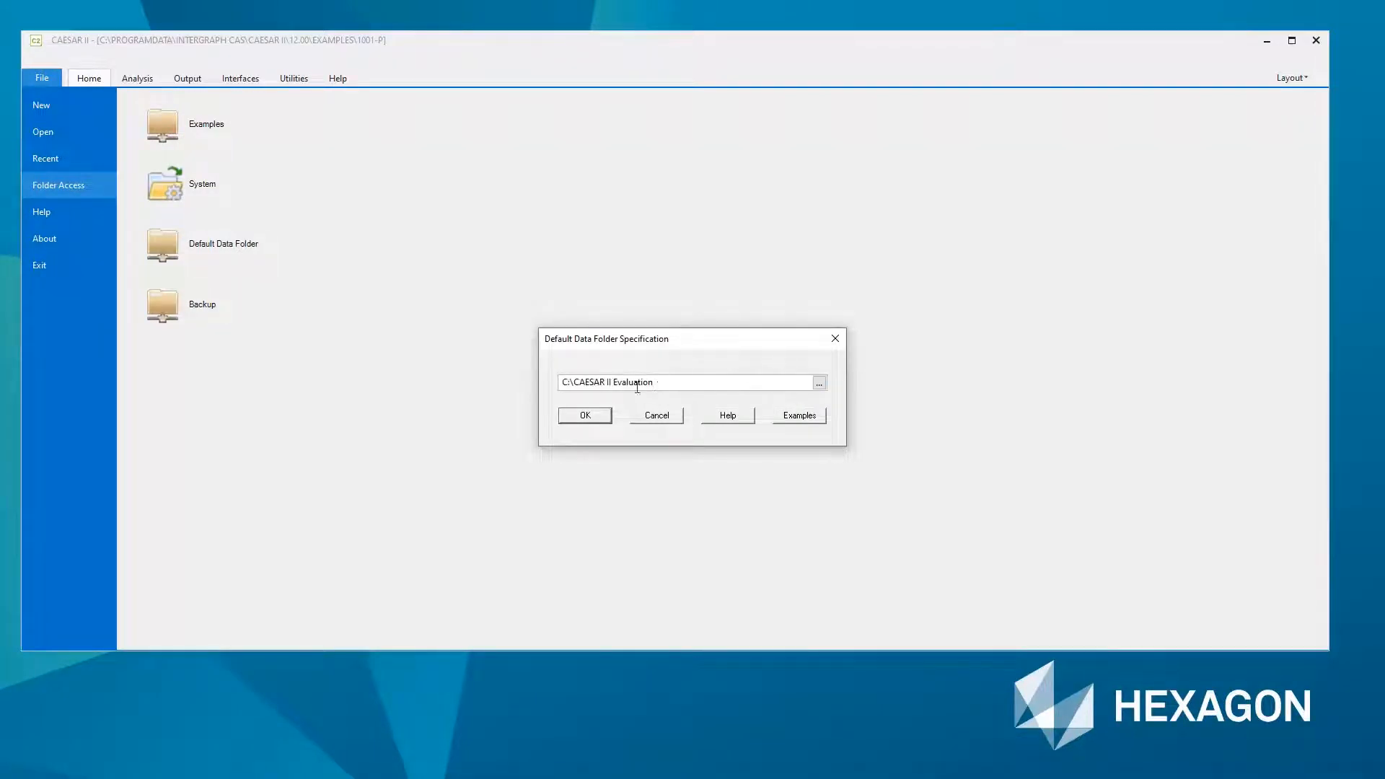
left_click_drag(637, 388, 562, 391)
left_click(670, 381)
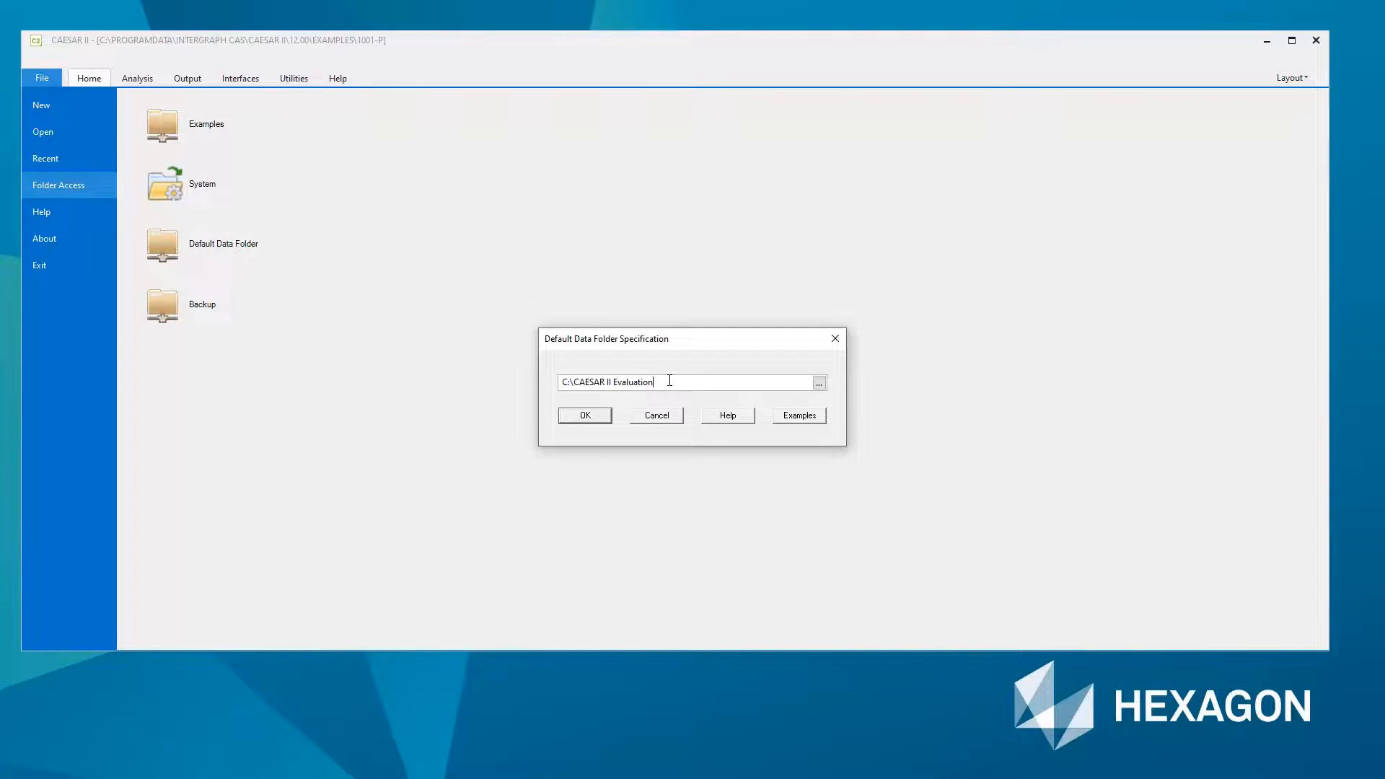
left_click(587, 417)
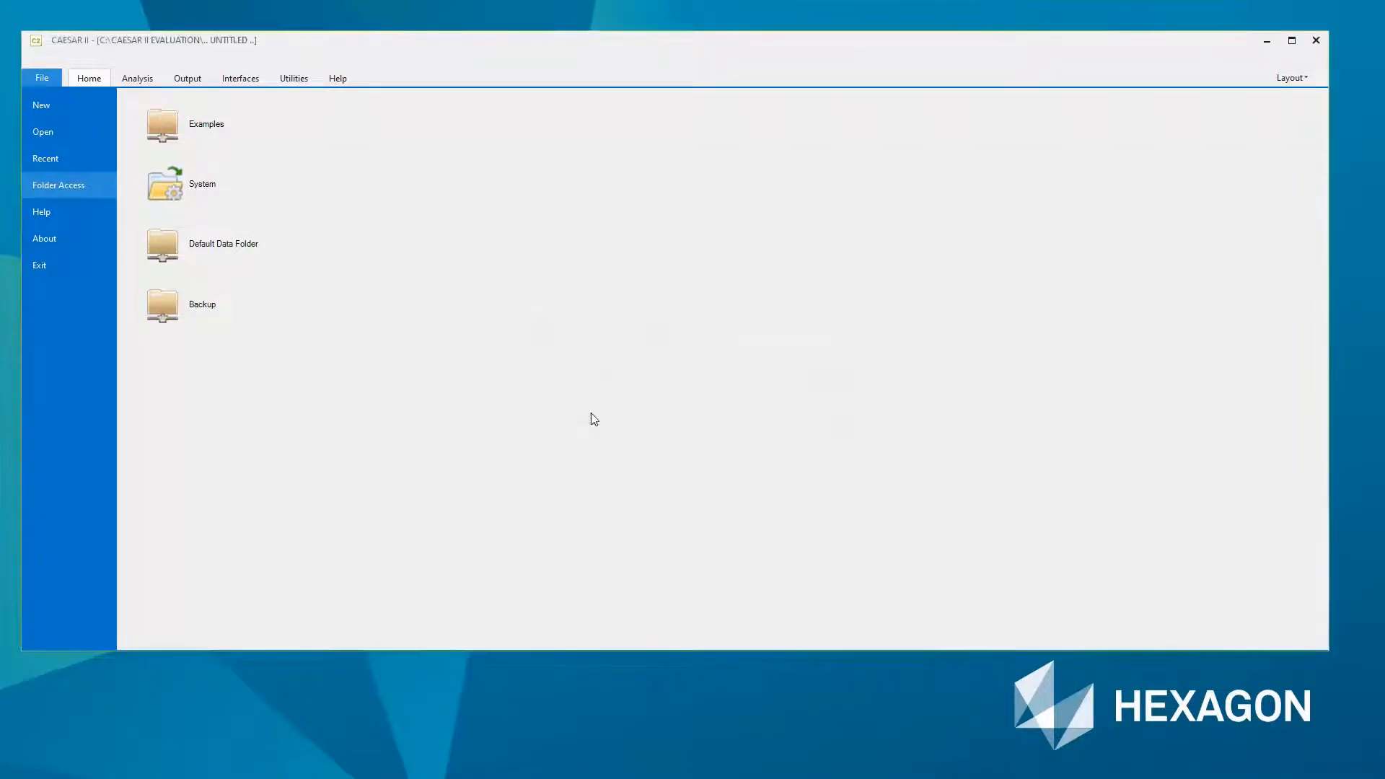
left_click(88, 78)
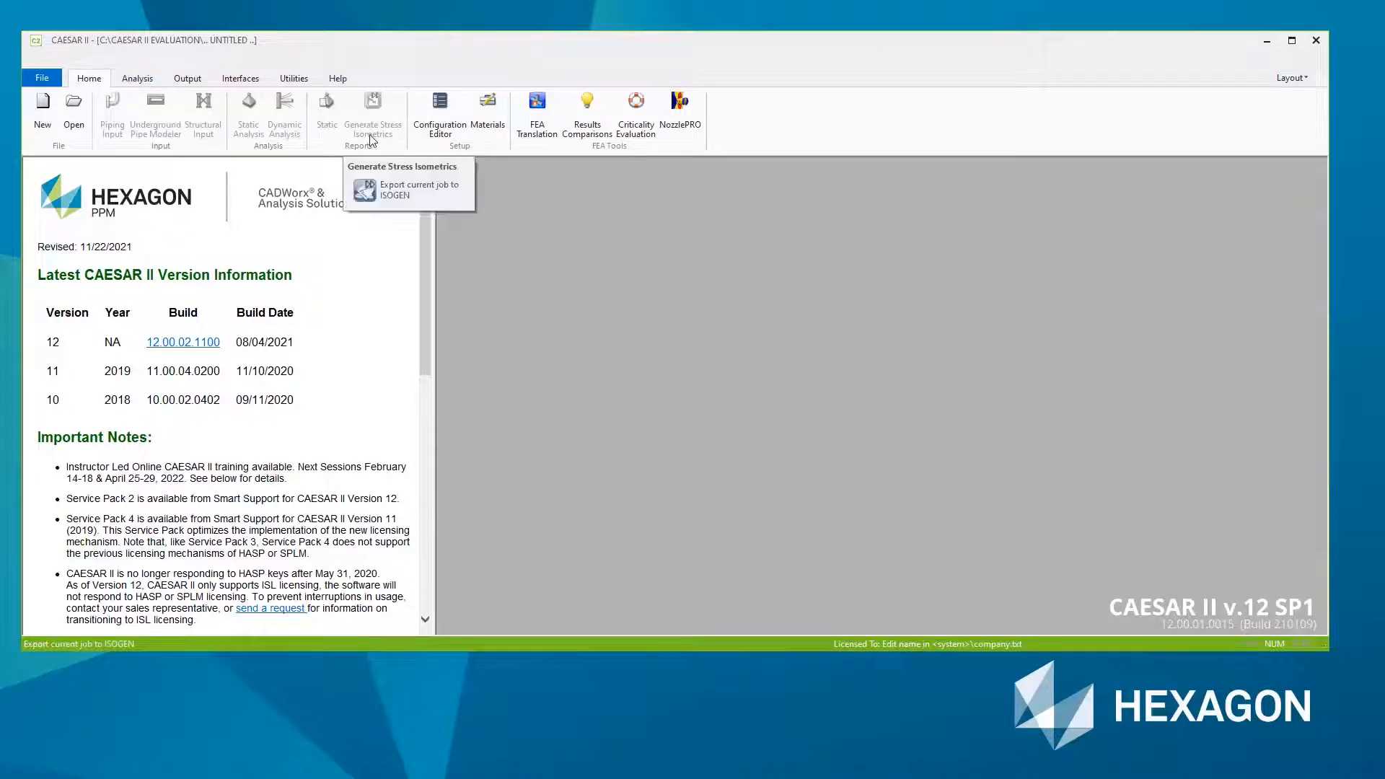
- Set the units file in the configuration's database definitions to BAR.FIL and save the configuration
left_click(445, 129)
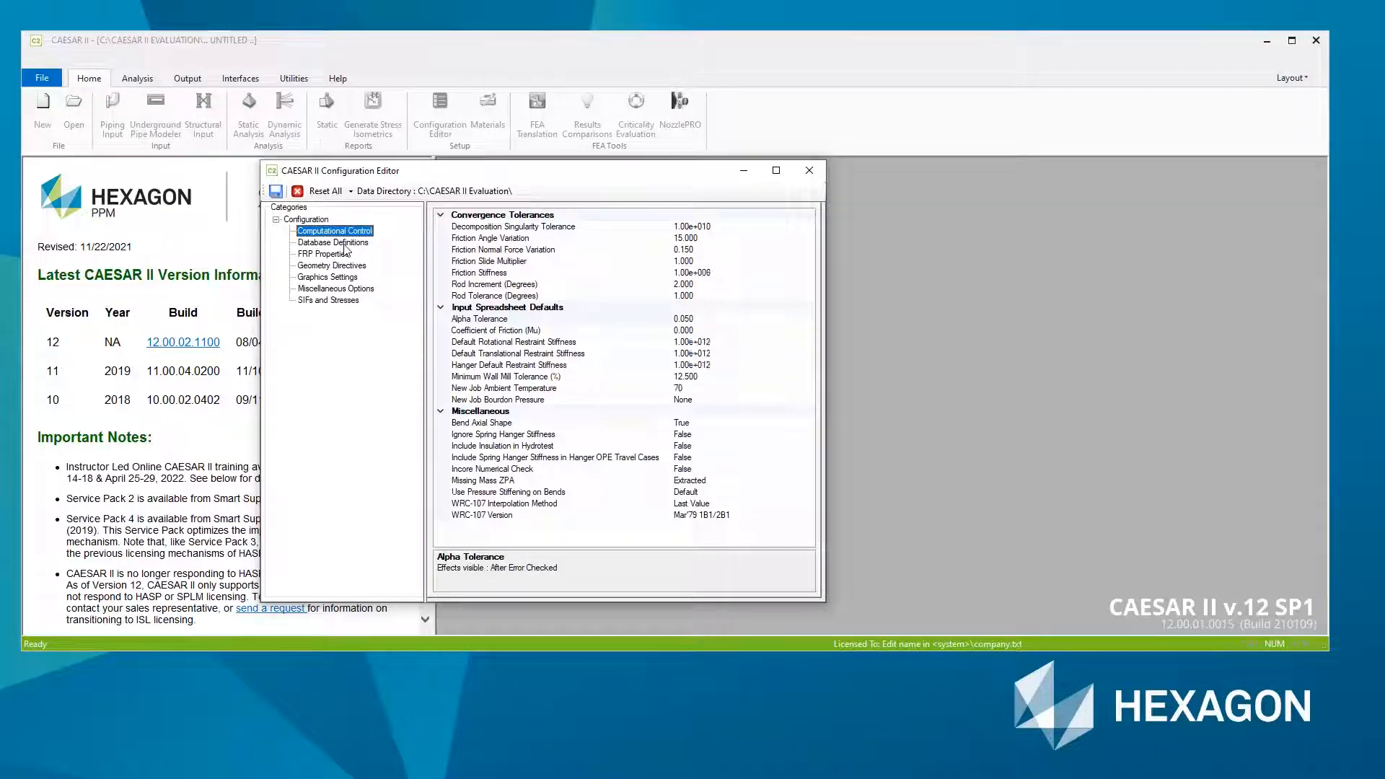
left_click(345, 246)
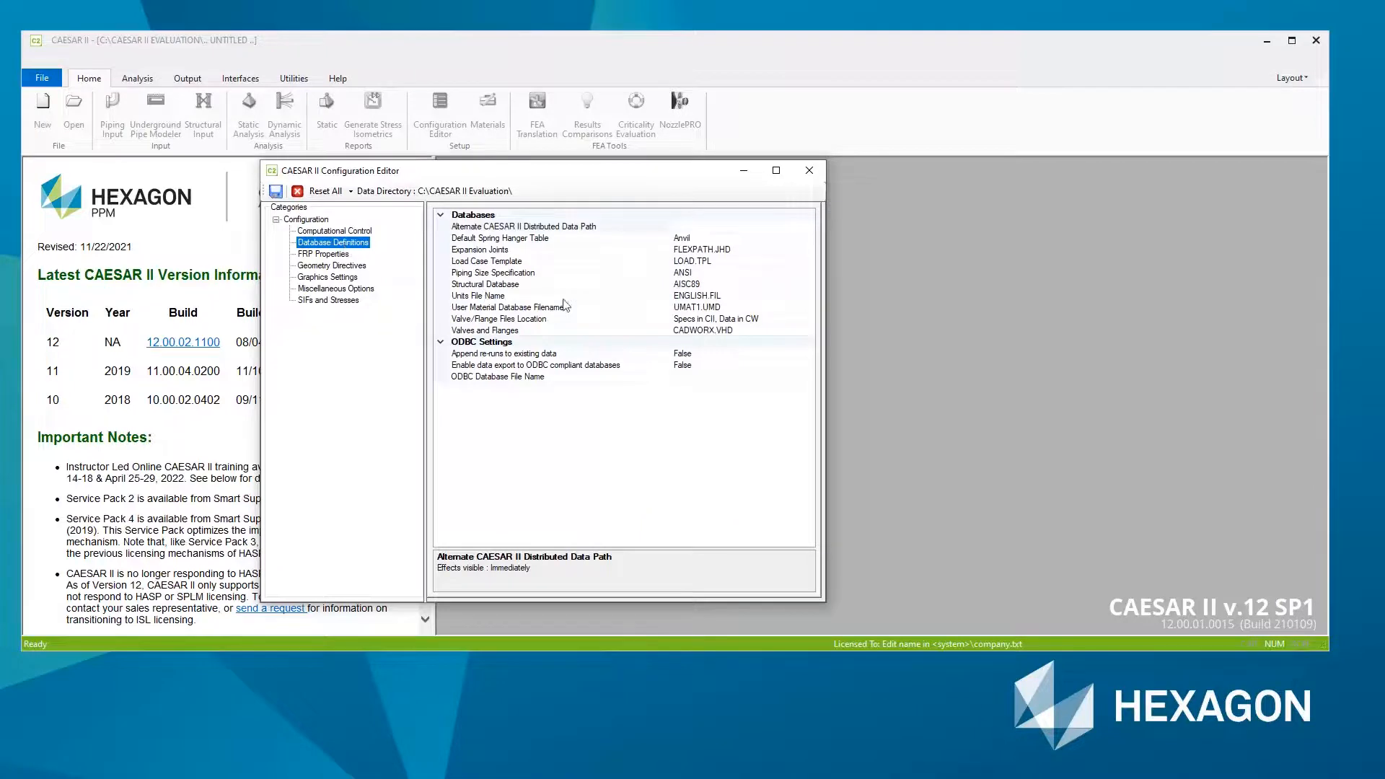
left_click(503, 297)
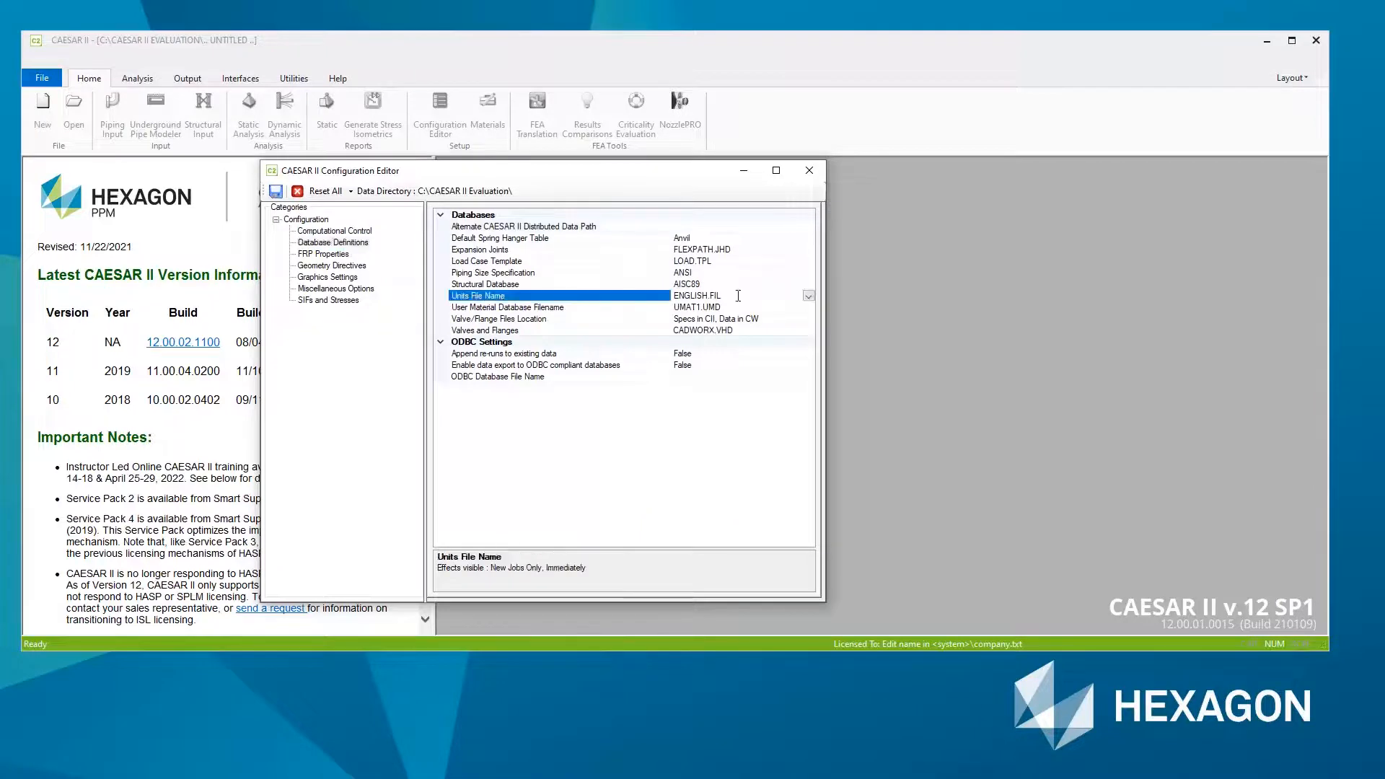
left_click(808, 295)
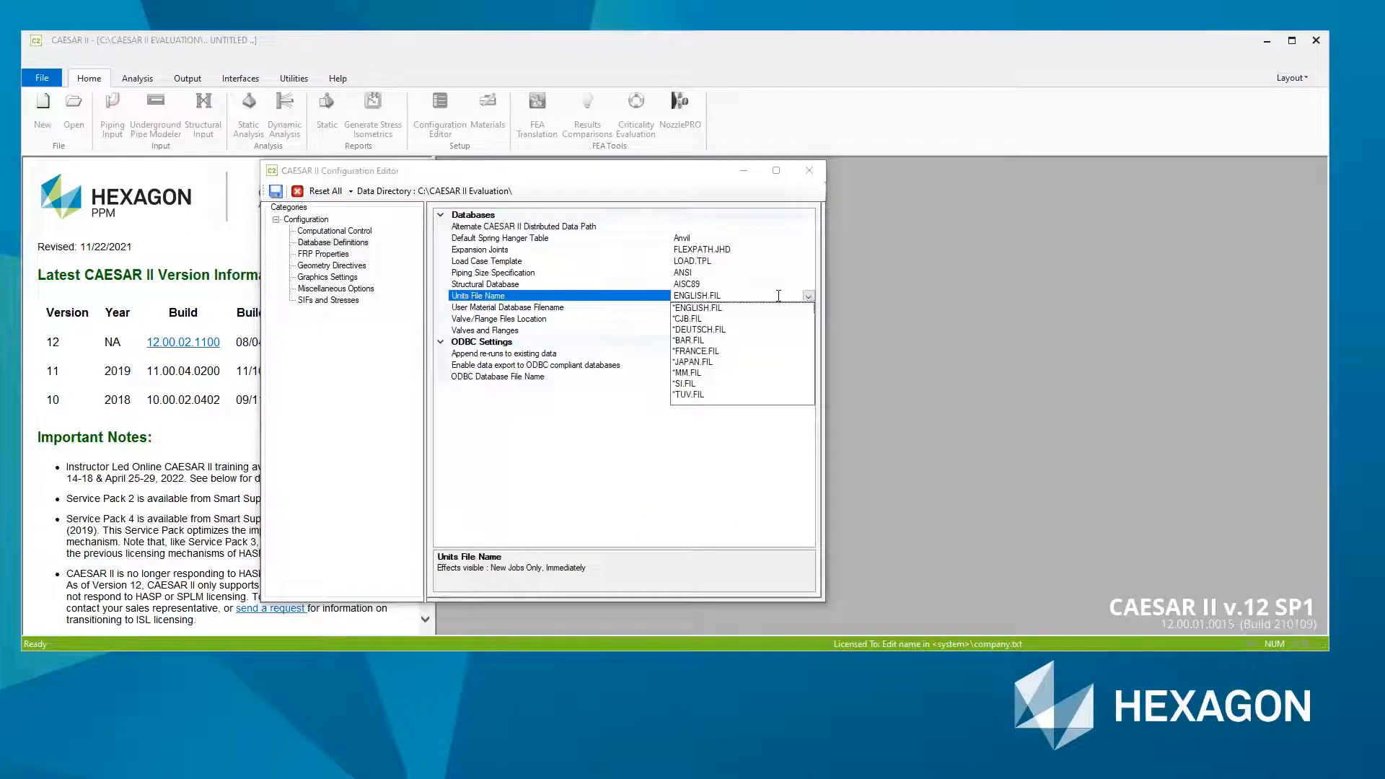
left_click(689, 341)
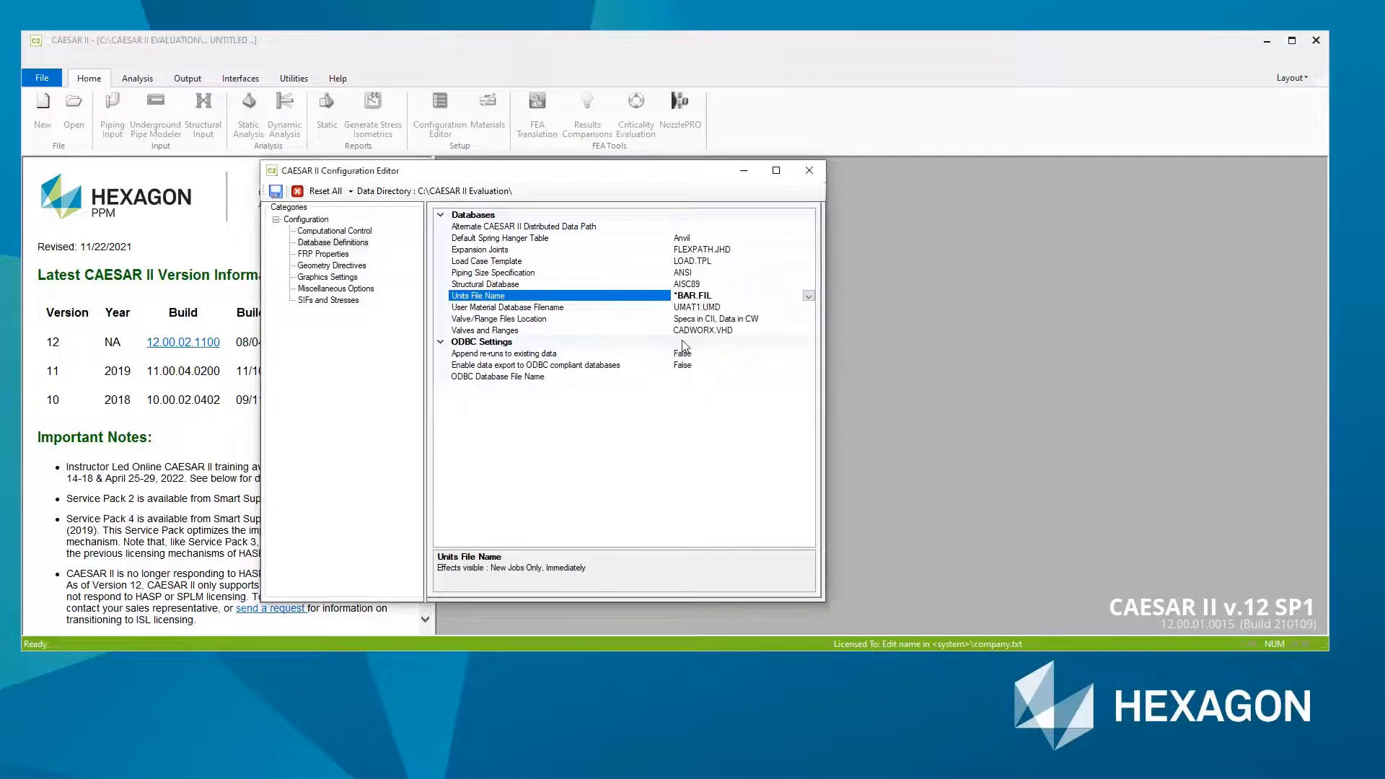
left_click(276, 191)
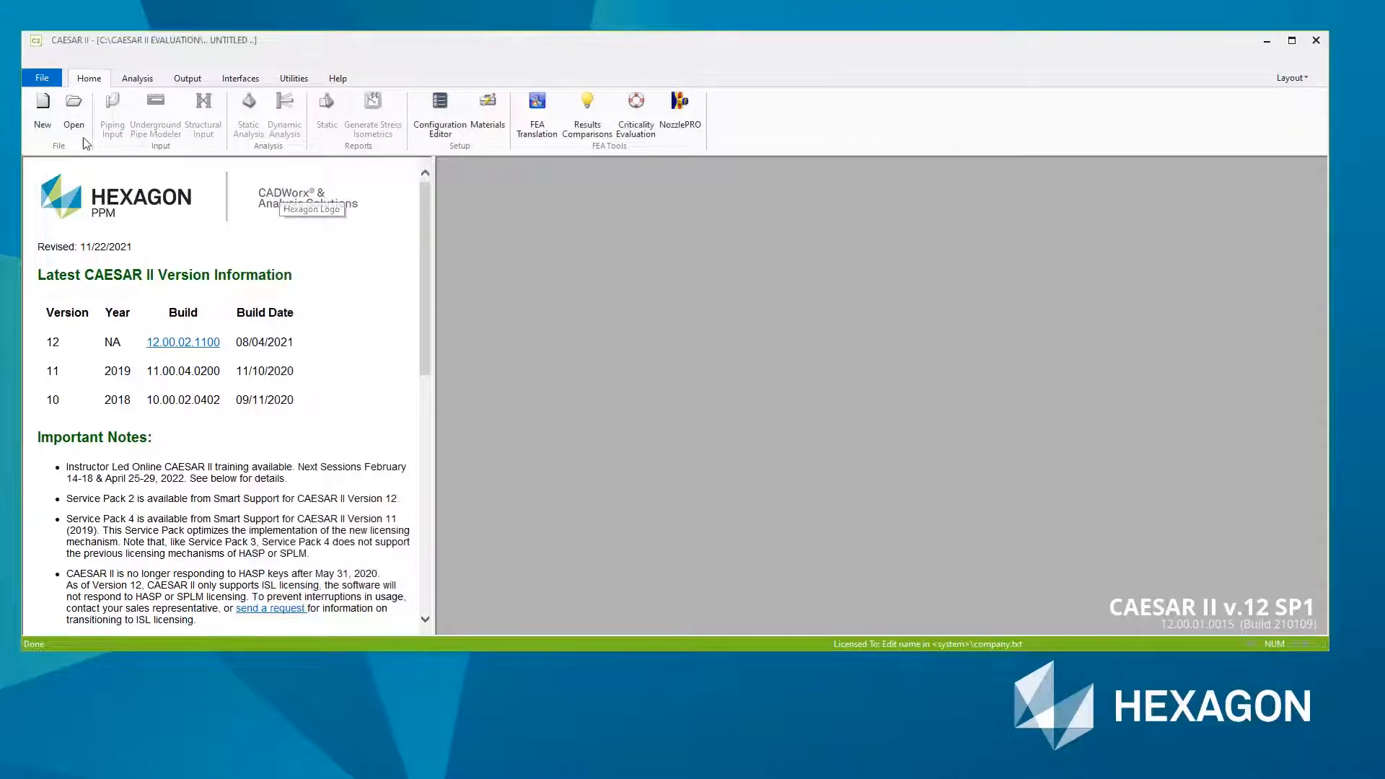
- Create a new piping input job named Quickstart in the evaluation folder and accept its SI-Bar units
left_click(42, 126)
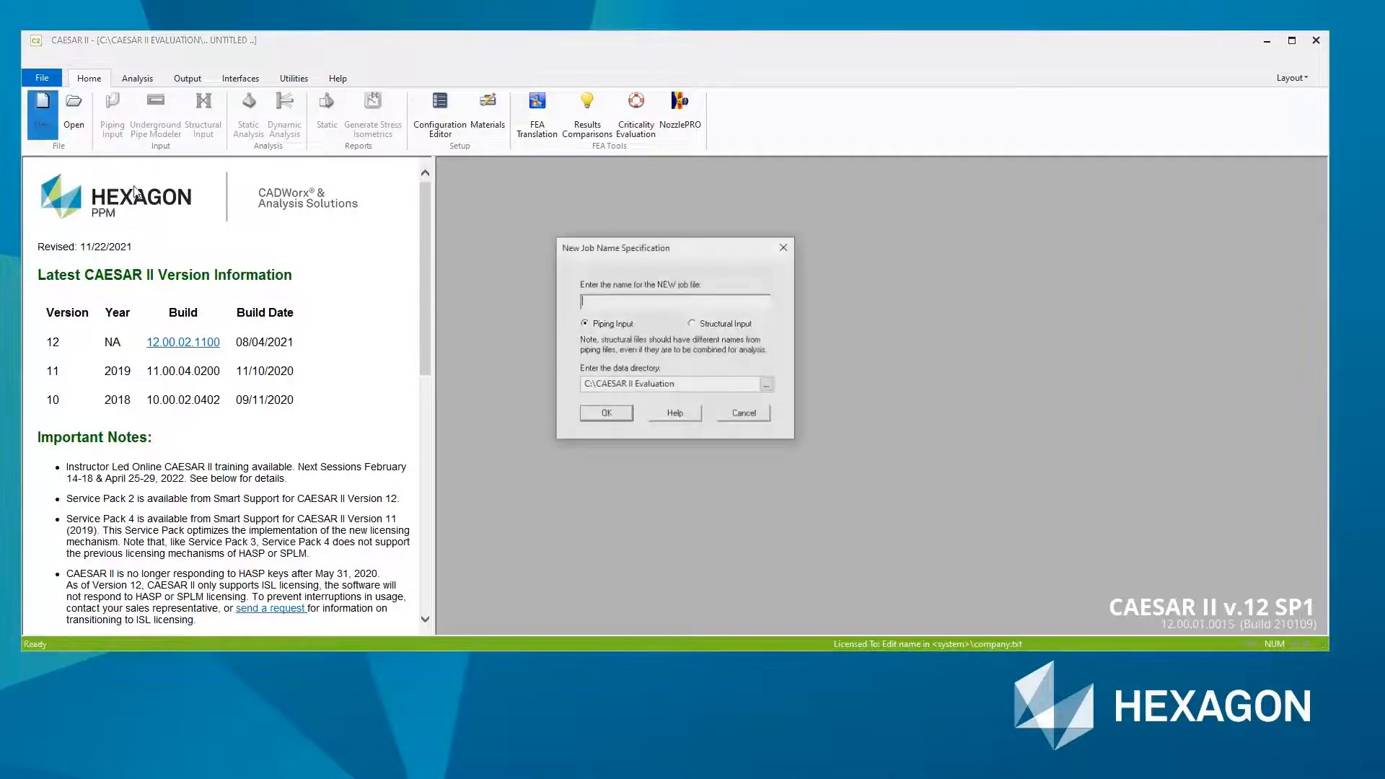
type("Quickstart")
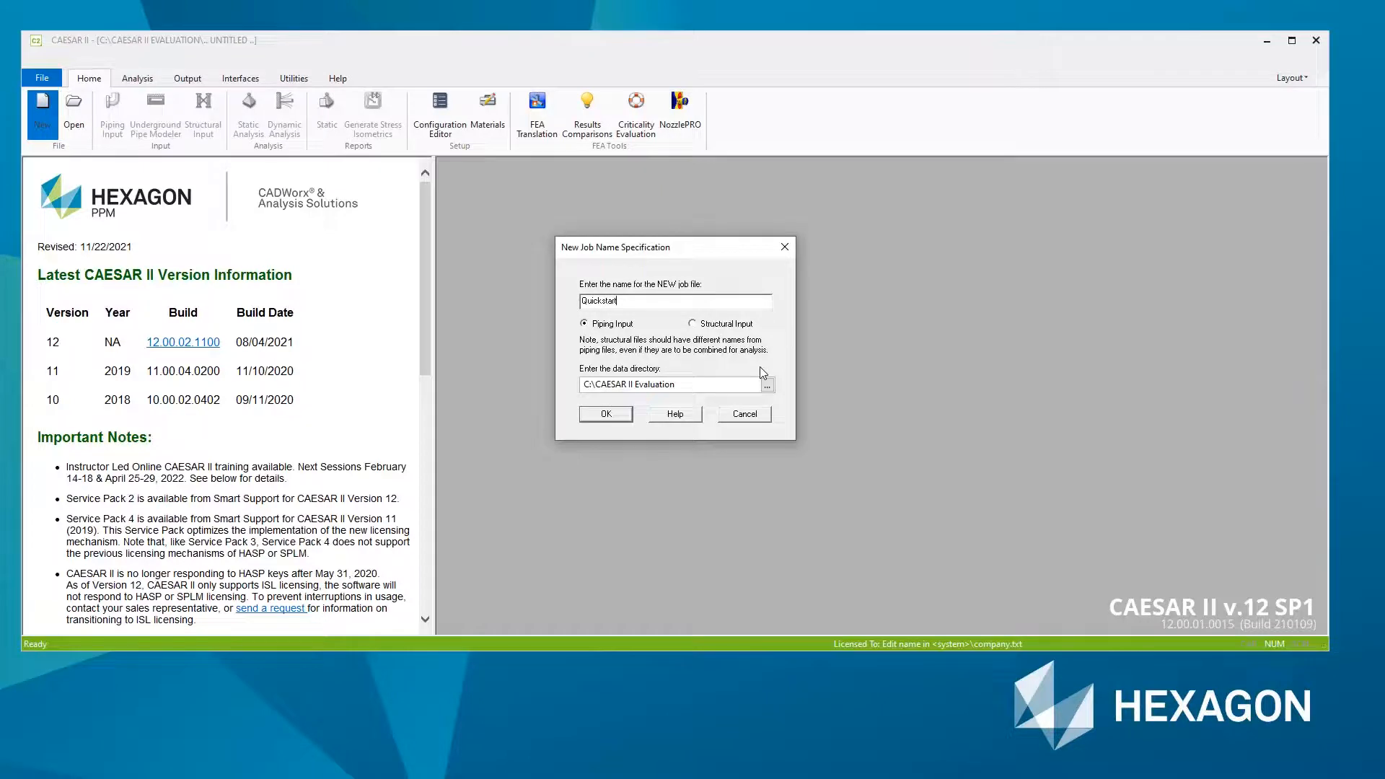
key("Return")
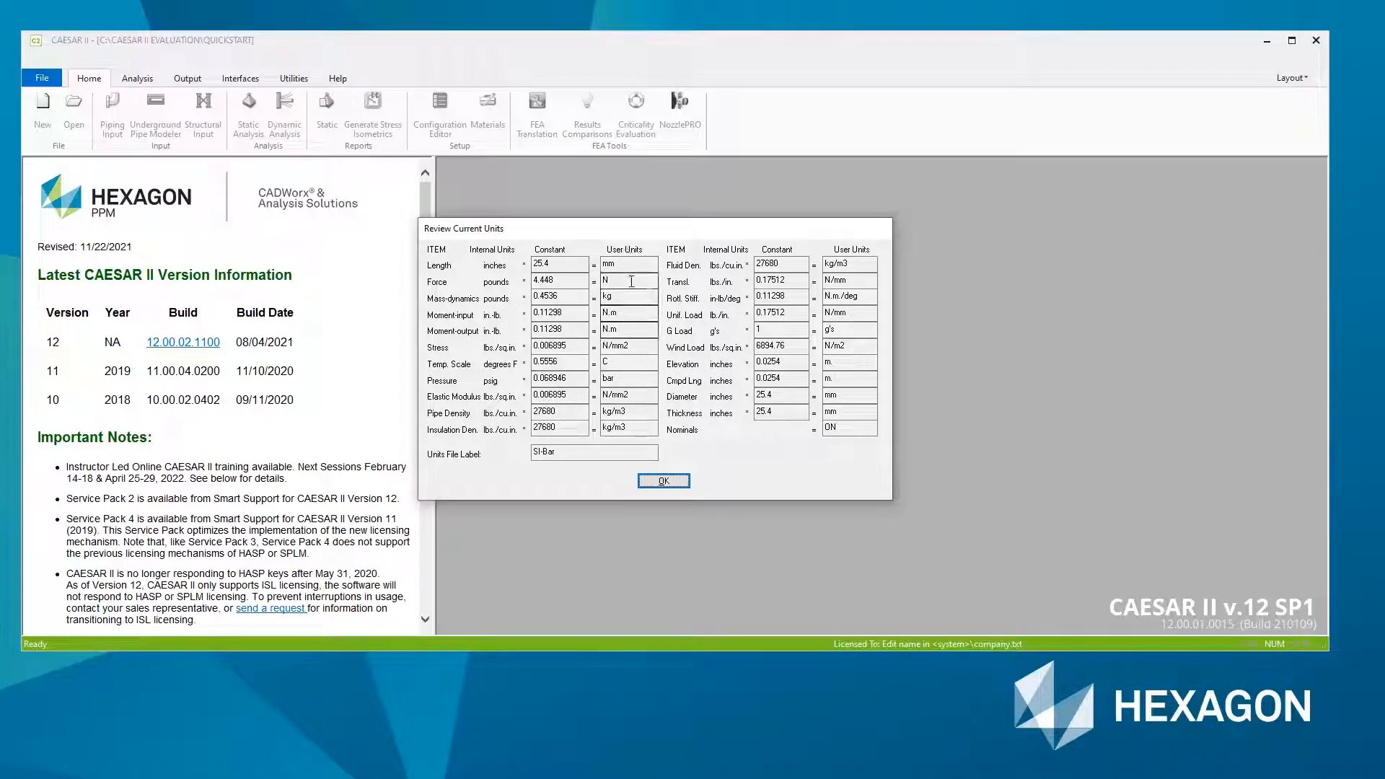
double_click(544, 451)
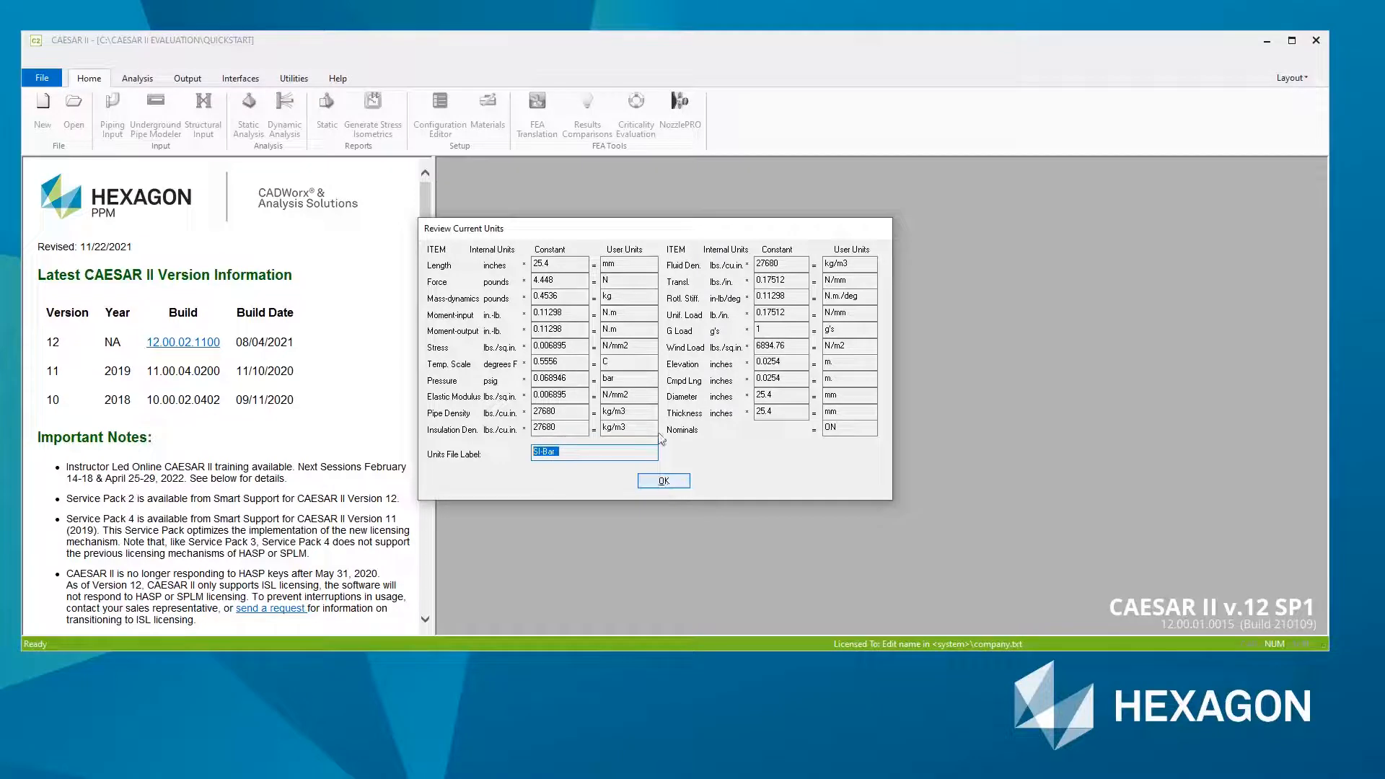
left_click(657, 483)
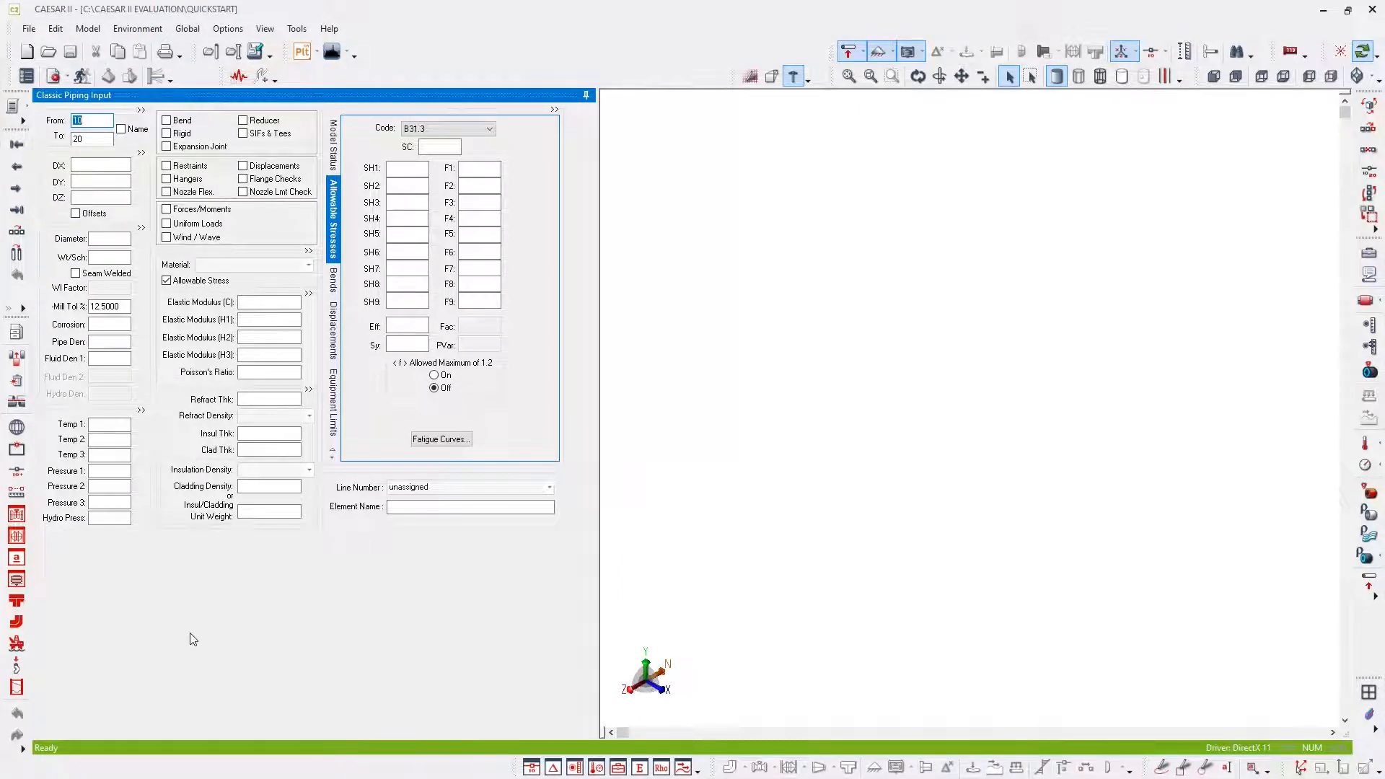
- Set the pipe diameter of element 10–20 to 168.275 mm and its wall thickness to schedule 40
left_click(113, 238)
key("Tab")
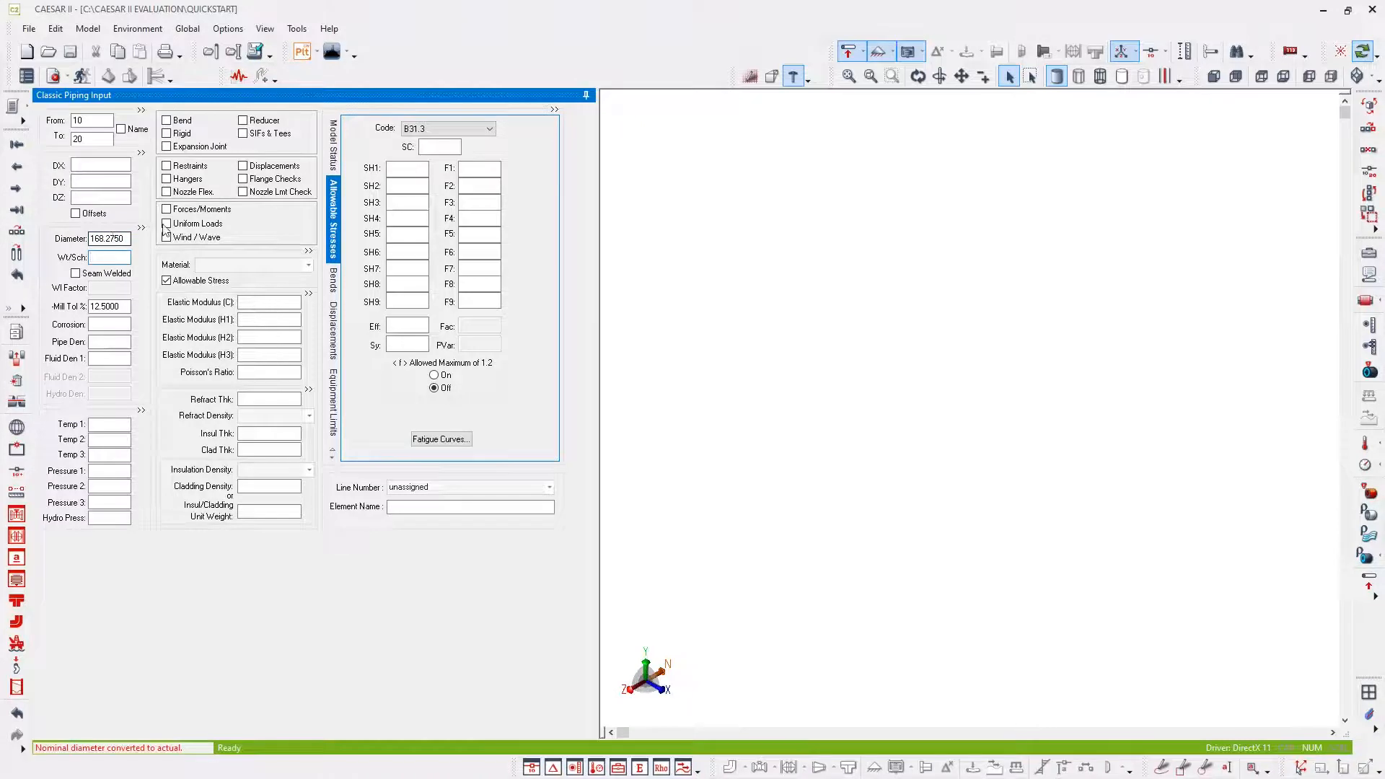
left_click(123, 241)
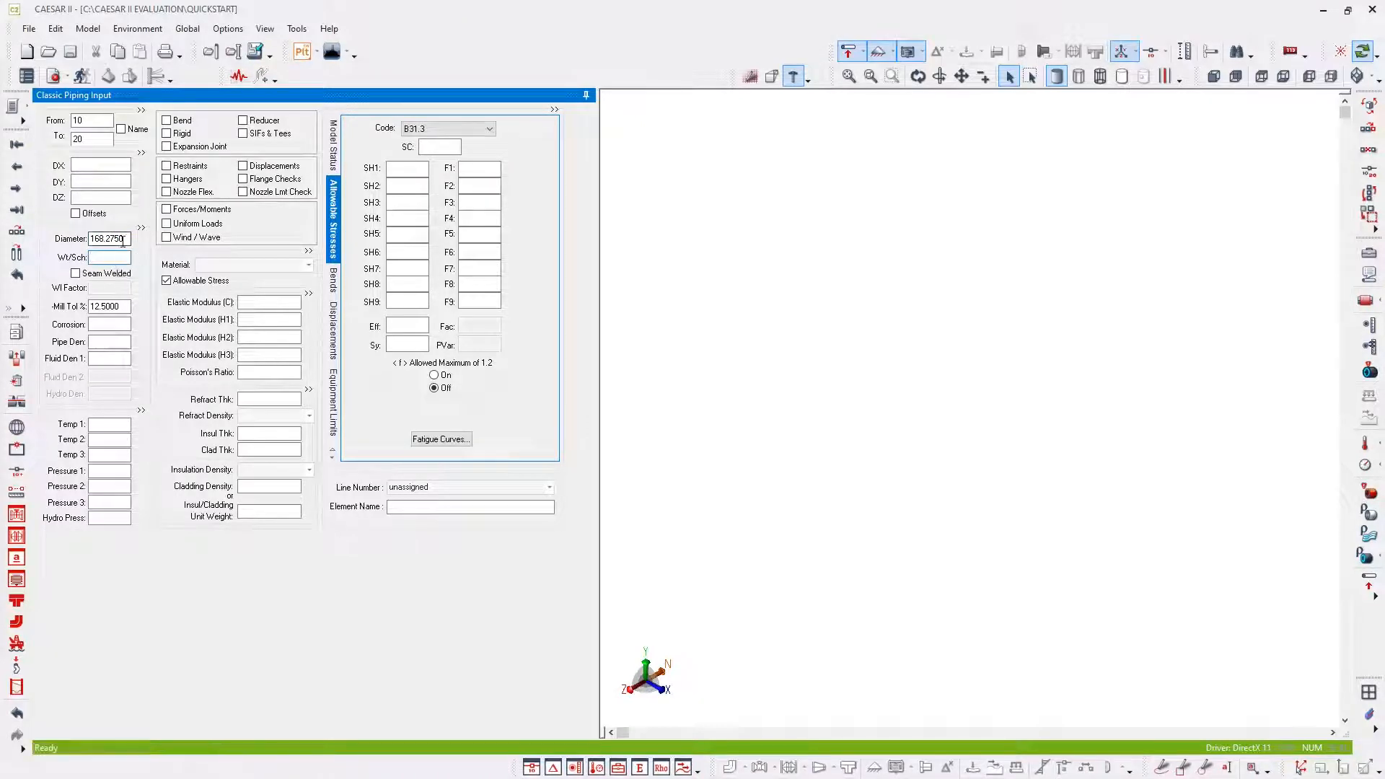
double_click(123, 240)
left_click(101, 256)
type("S40")
key("Return")
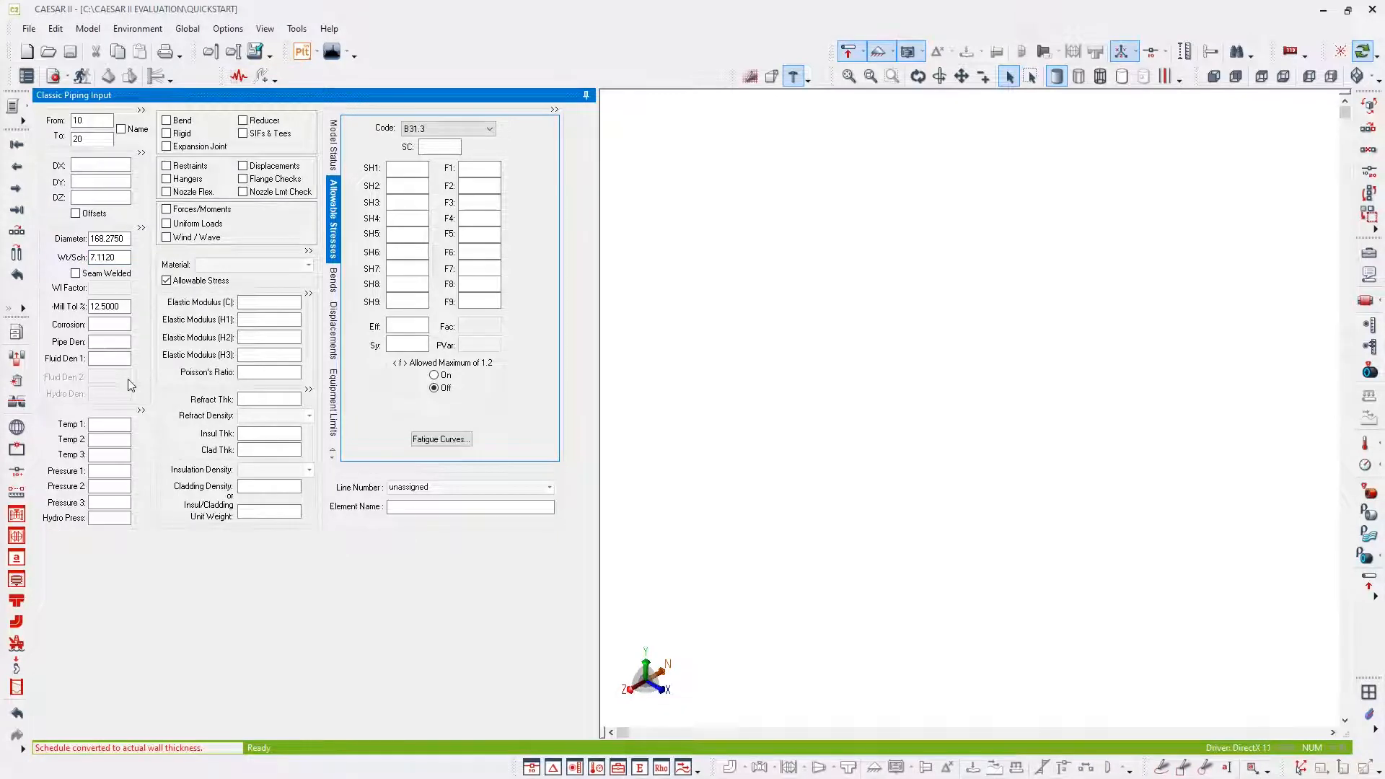
- Assign the material (106)A106 Grade B to element 10–20
left_click(308, 265)
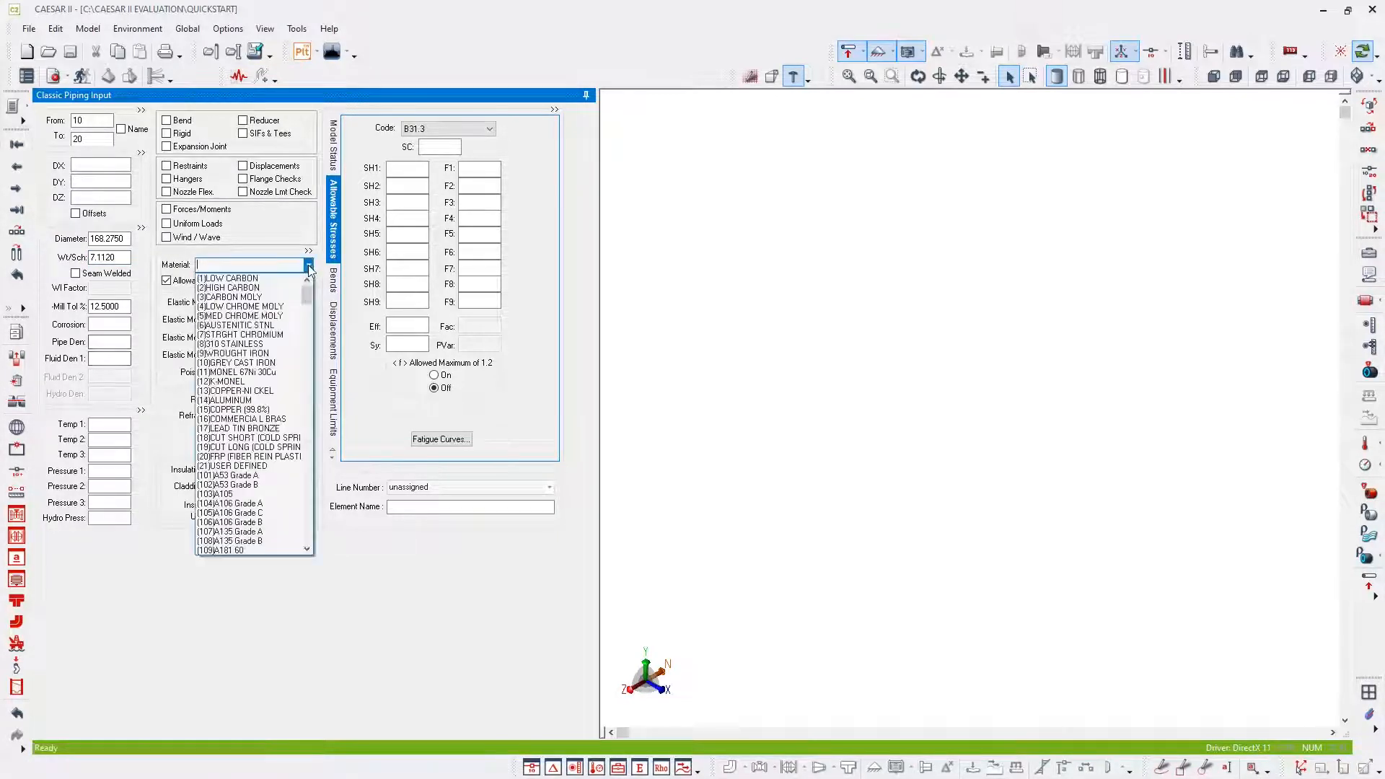
mouse_move(310, 295)
left_mouse_down()
mouse_move(310, 329)
mouse_move(308, 304)
left_mouse_up()
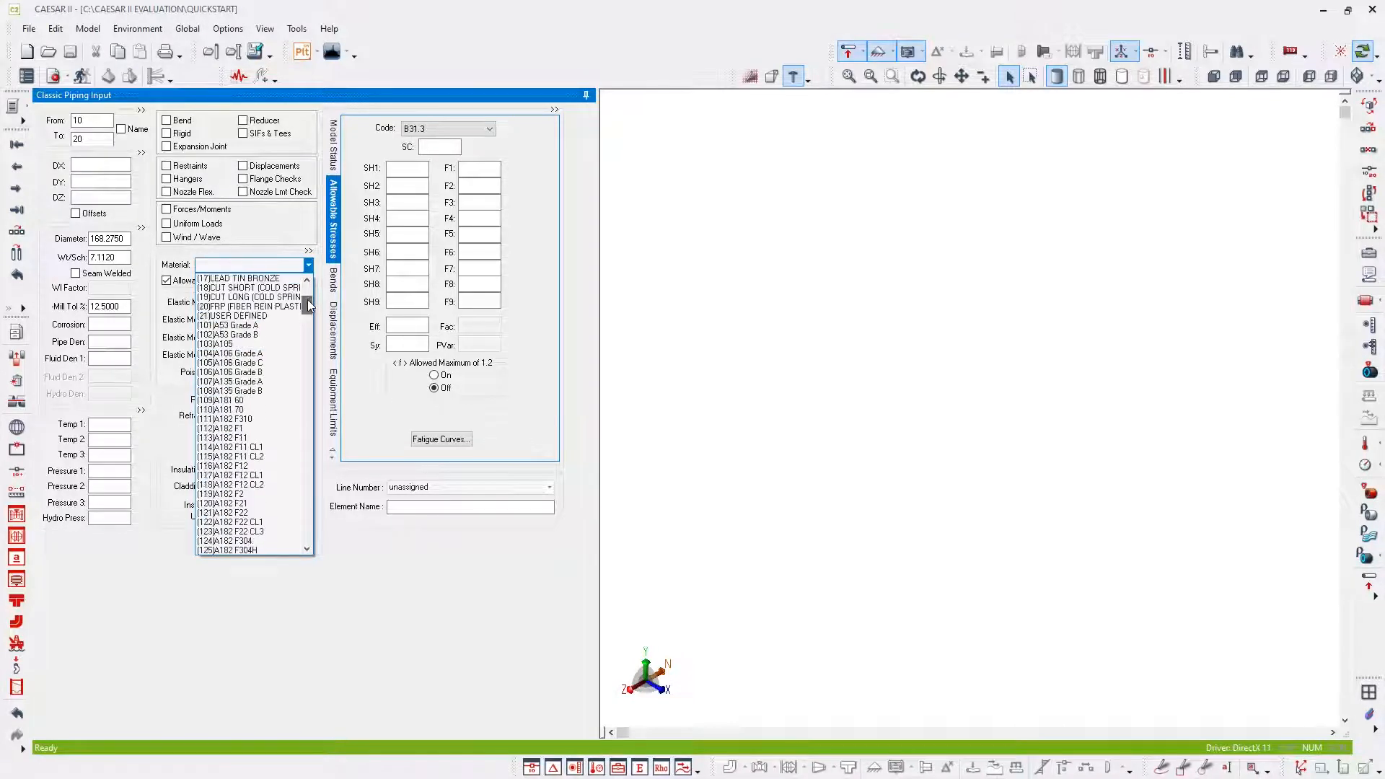
left_click(233, 374)
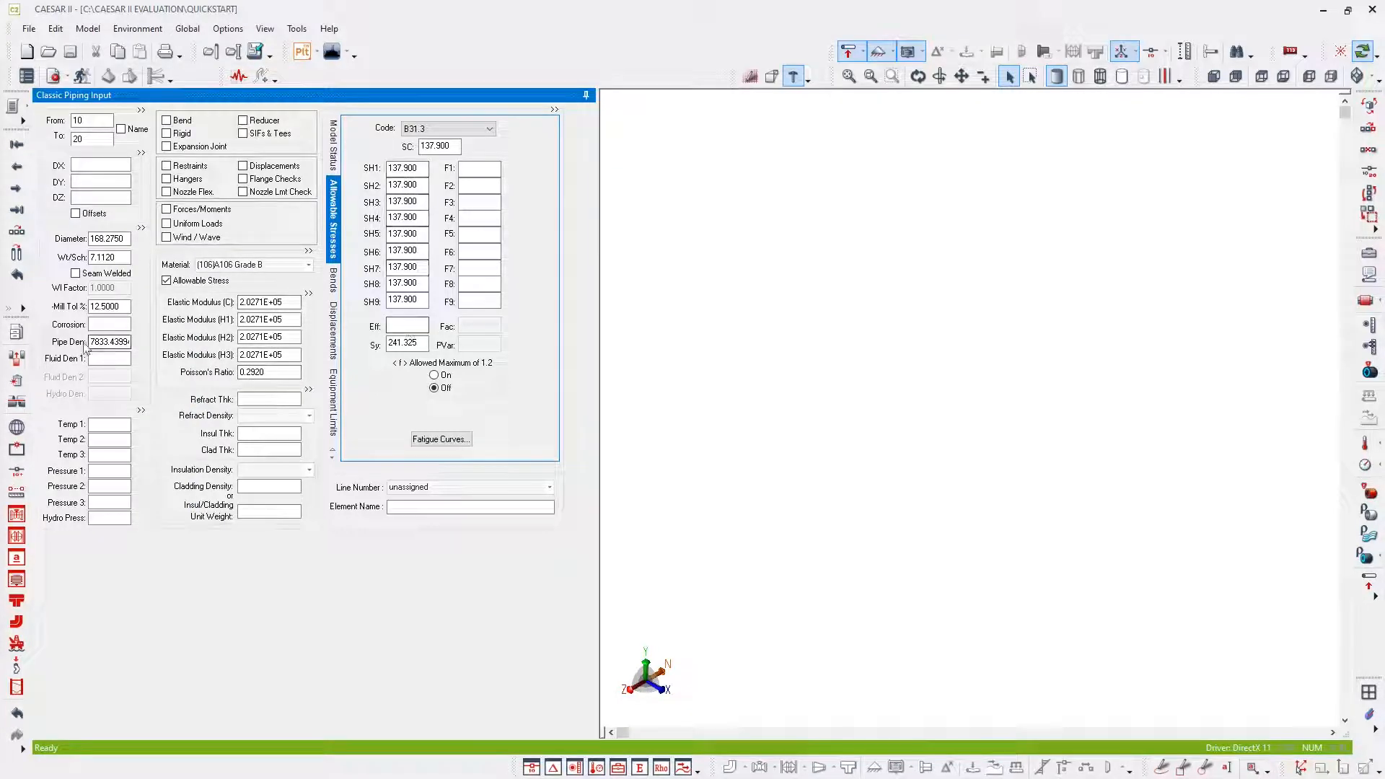
left_click_drag(91, 342, 131, 347)
- Set Temp 1 to 150 °C and Pressure 1 to 20 bar for element 10–20
left_click(110, 424)
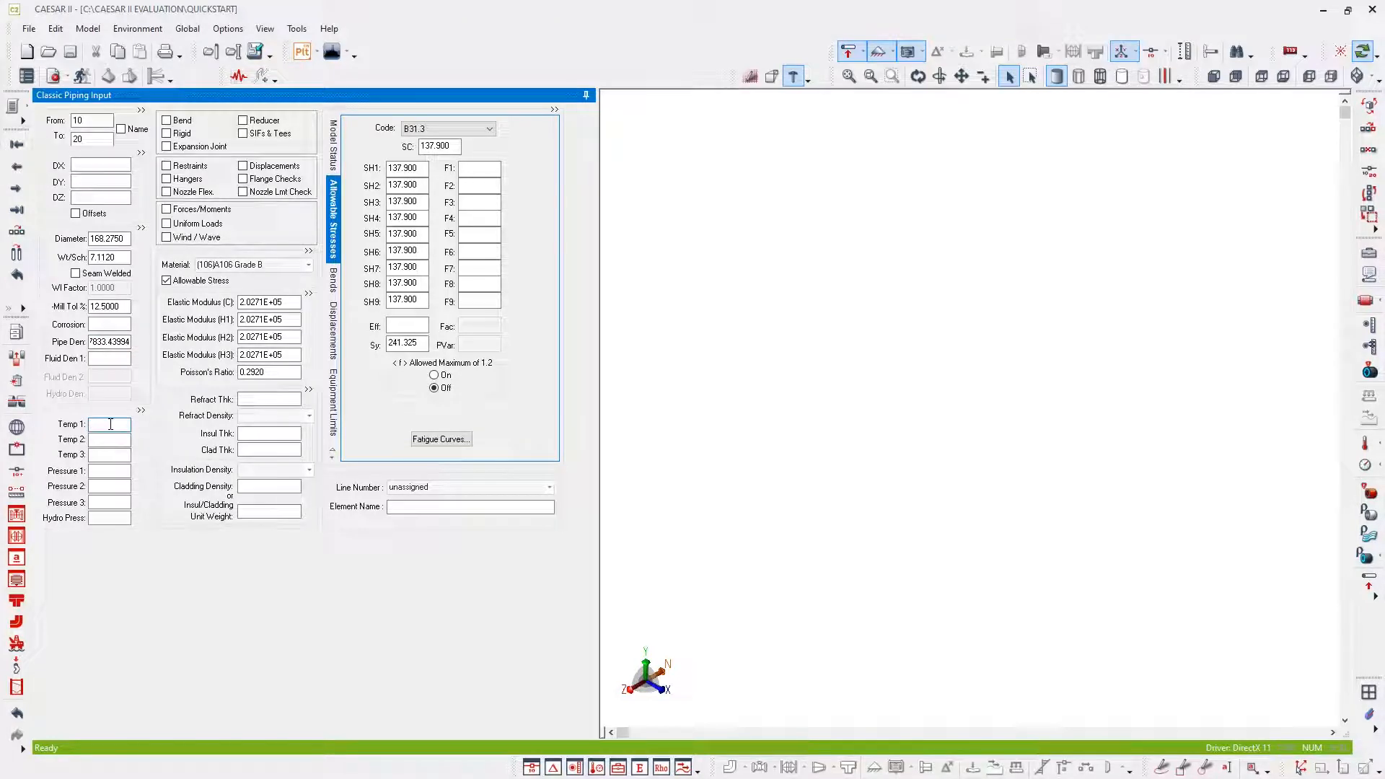
type("150")
key("Tab")
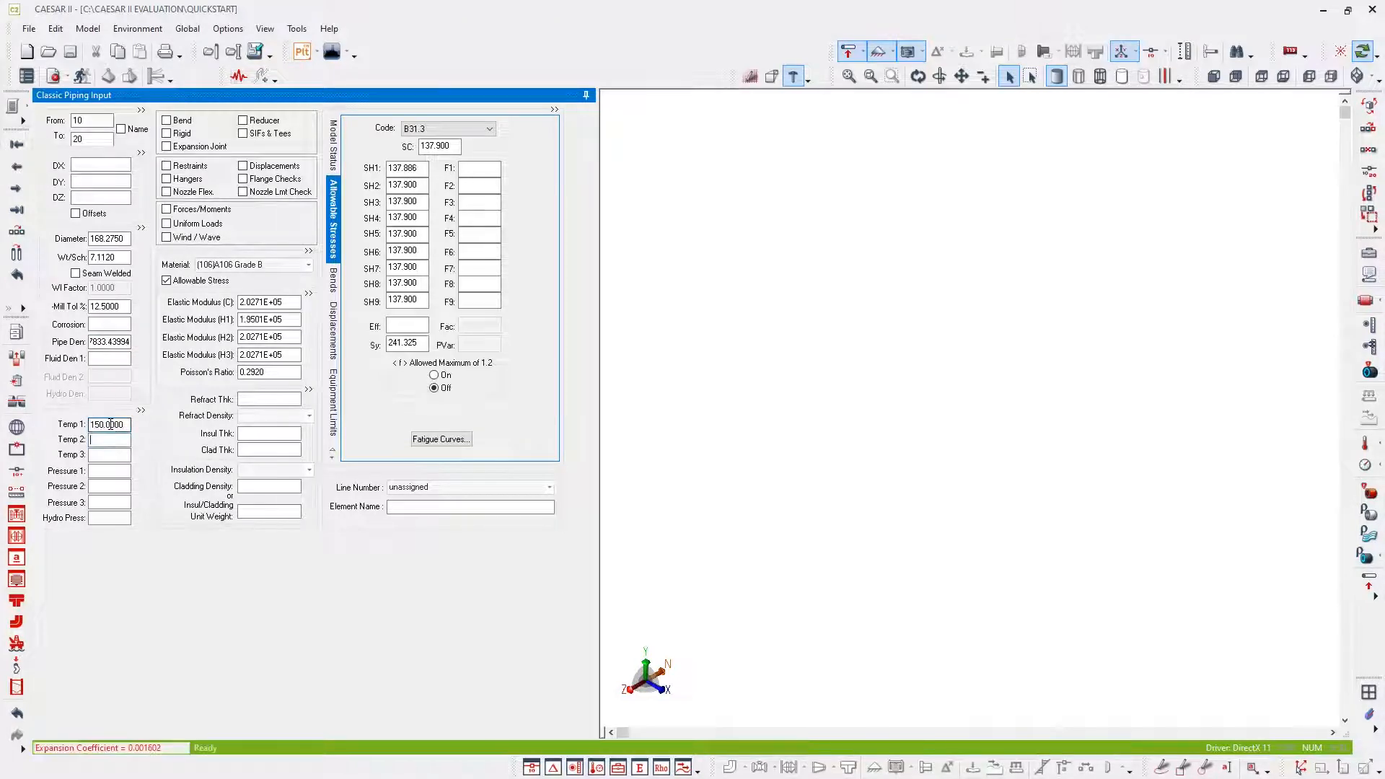
left_click(113, 471)
left_click(113, 471)
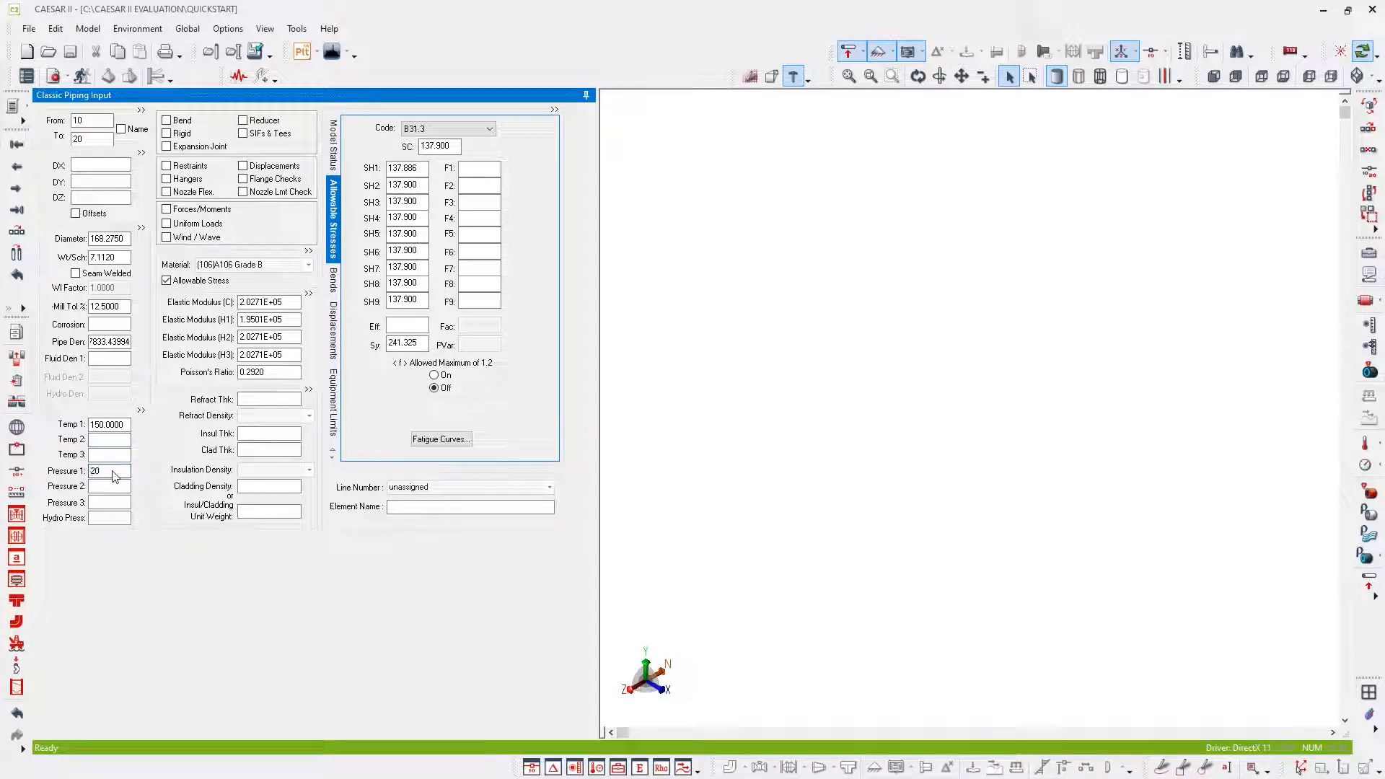
type("20")
key("Tab")
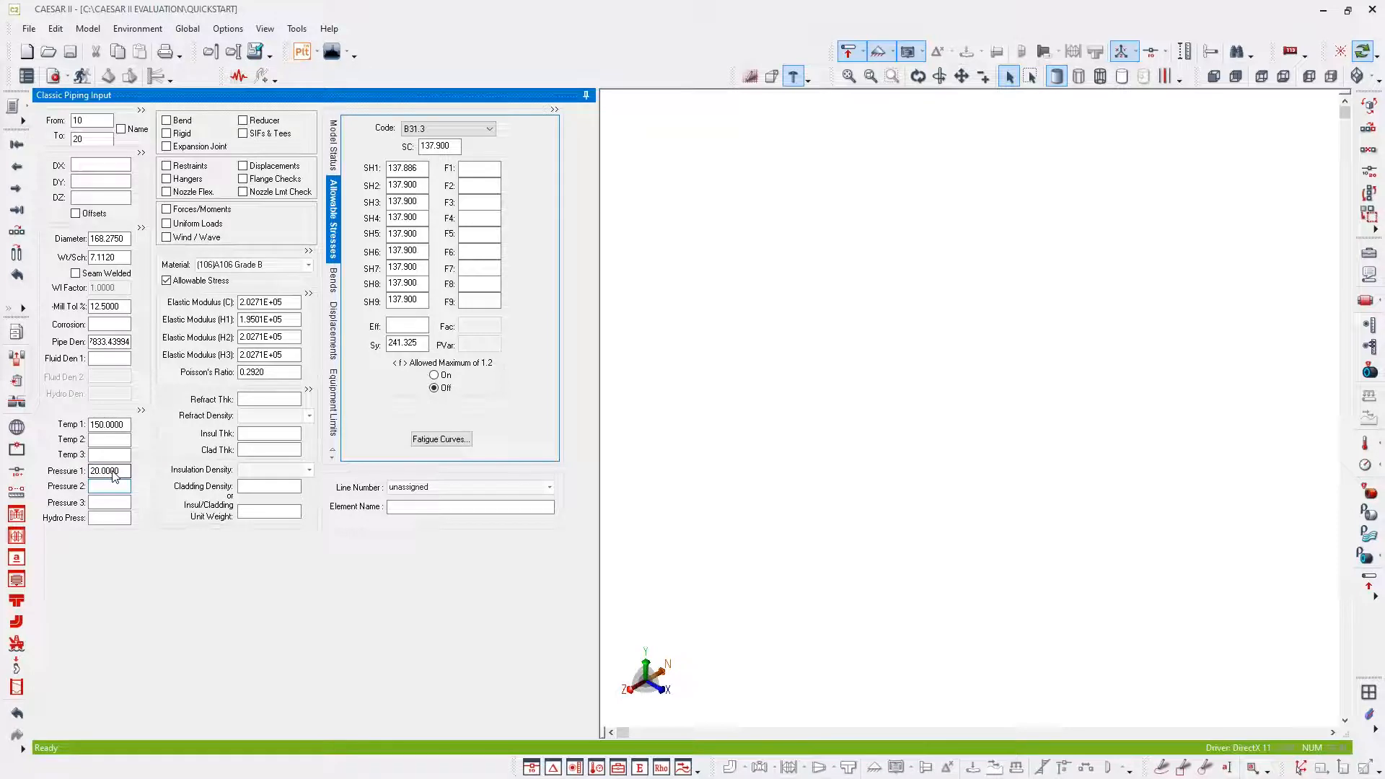
- Set the DZ length of element 10–20 to 900 mm
left_click(90, 197)
left_click(90, 198)
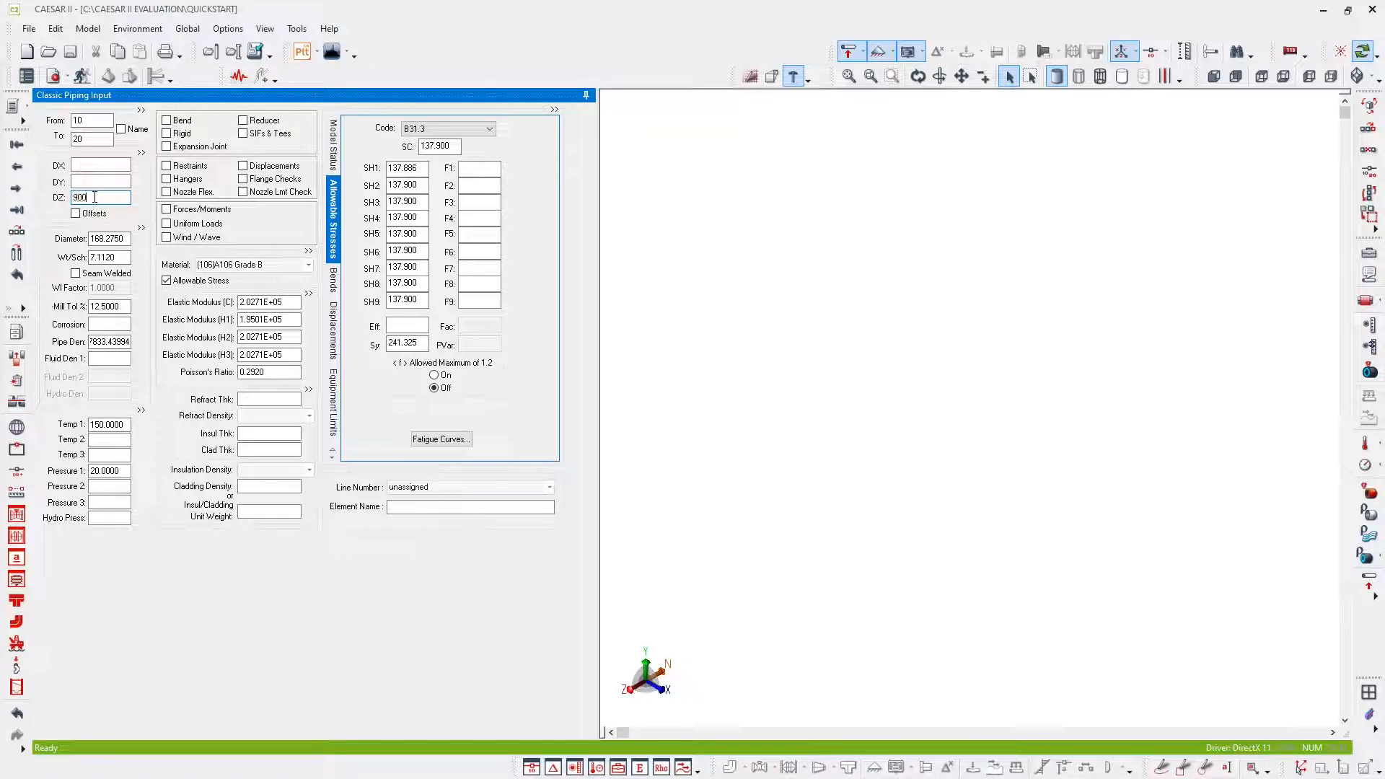
key("Return")
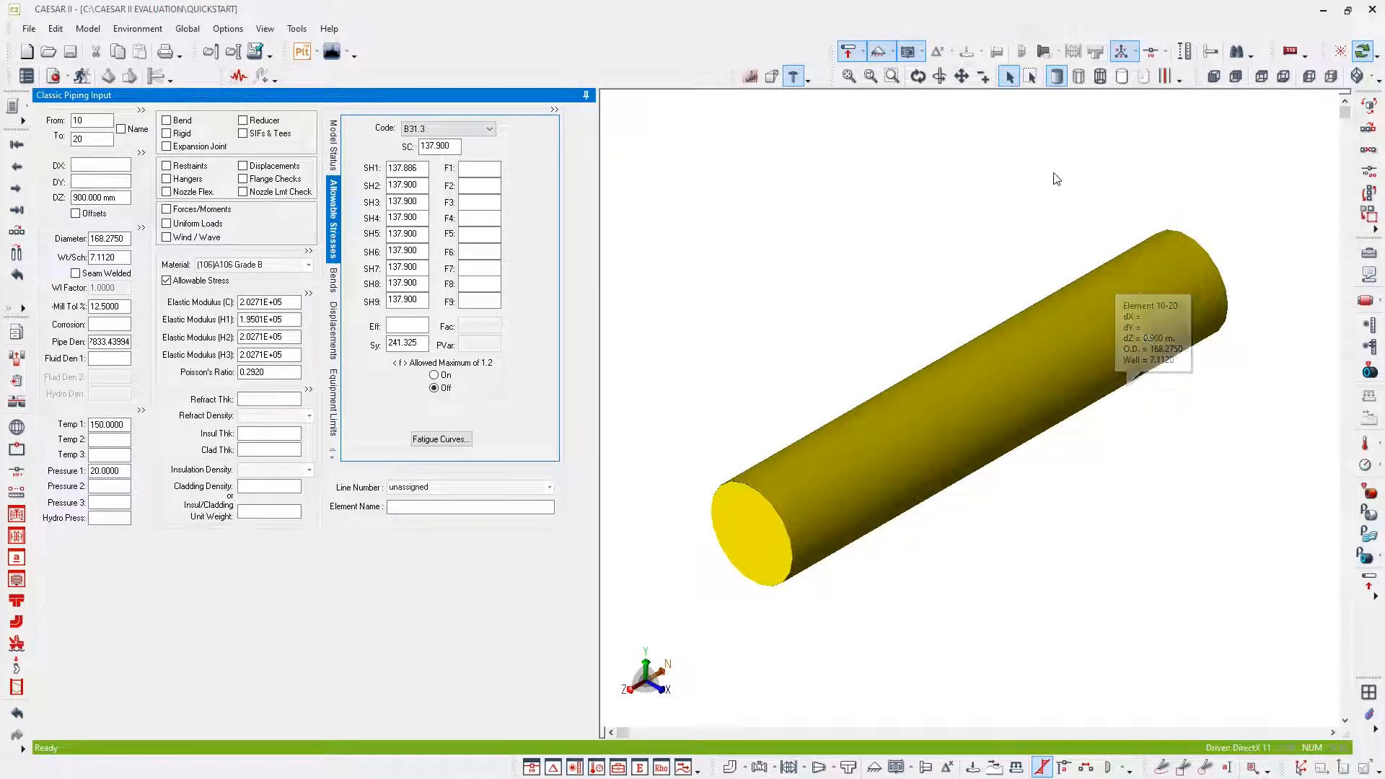
- Add an anchor (ANC) restraint at node 10
left_click(167, 165)
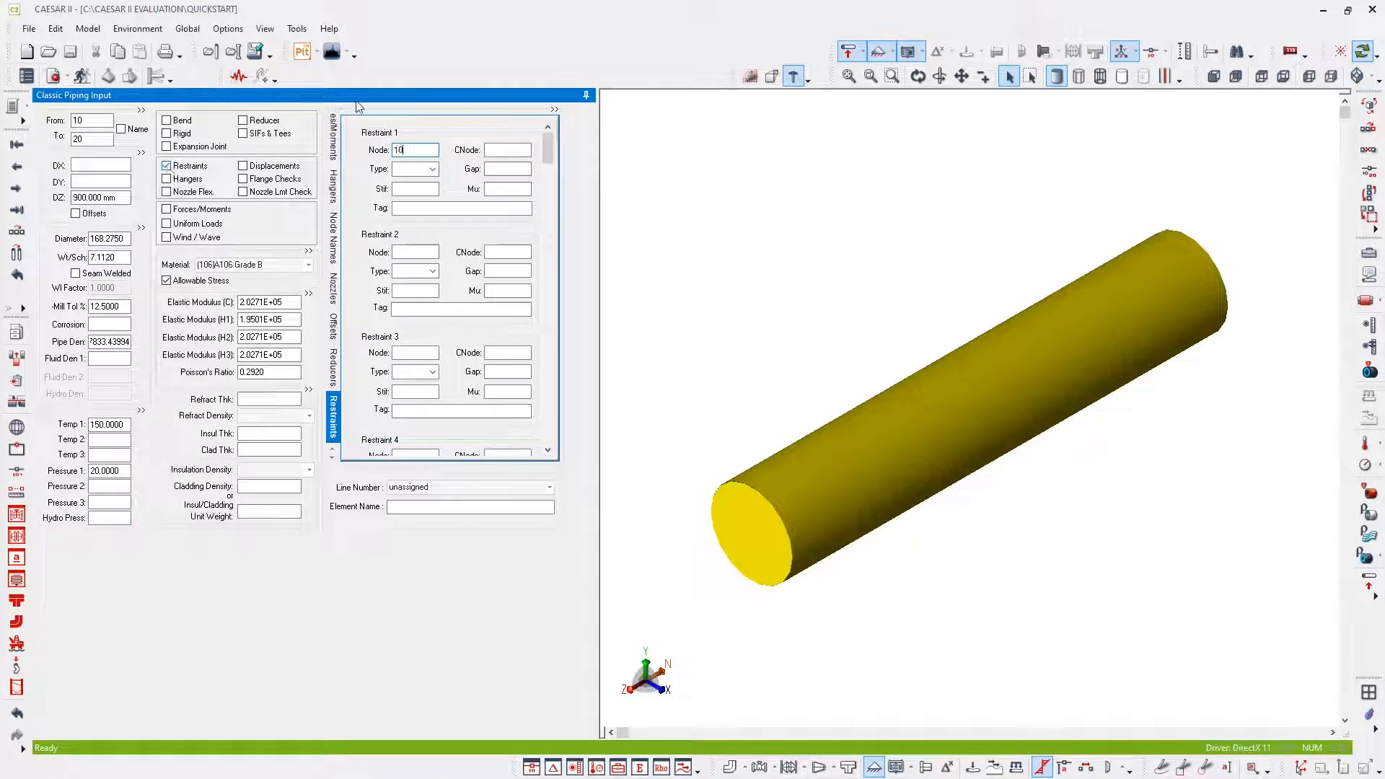
left_click(433, 168)
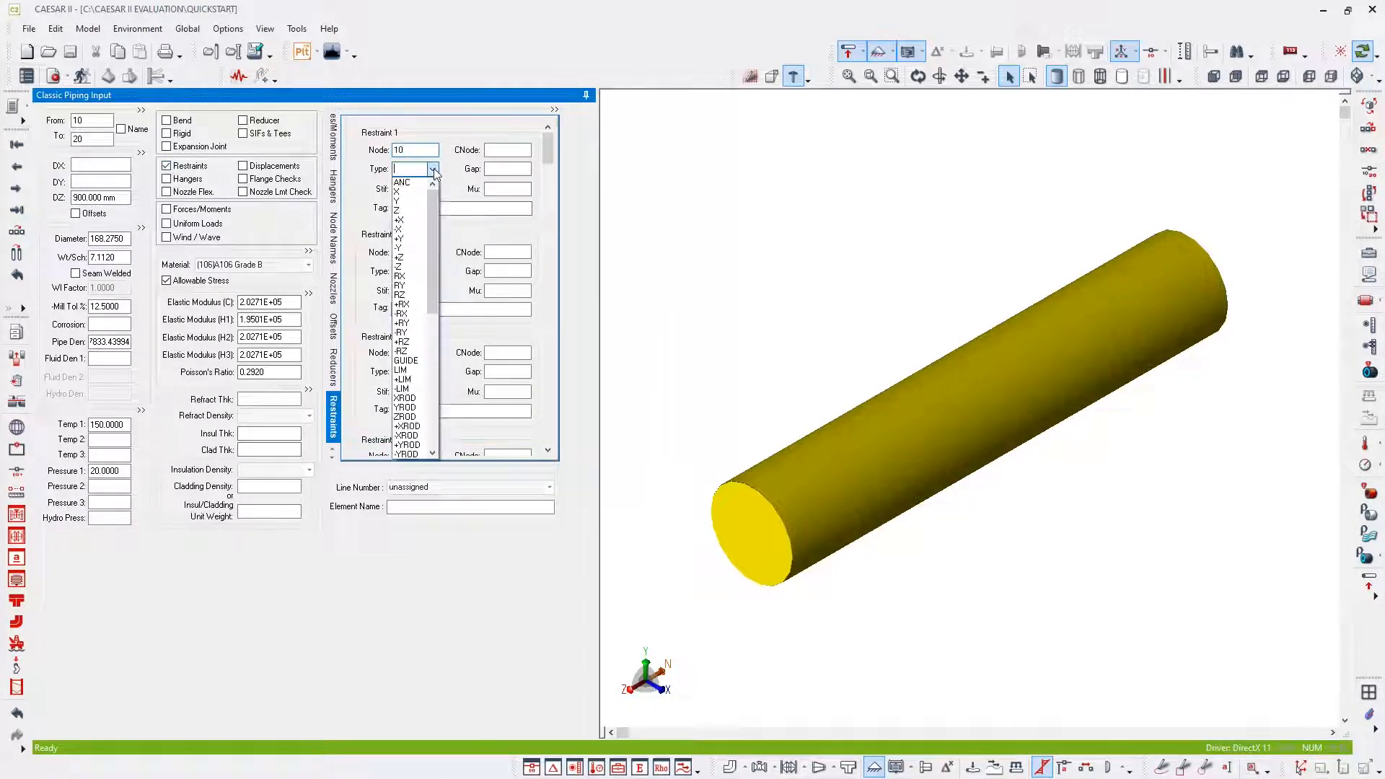
left_click(414, 184)
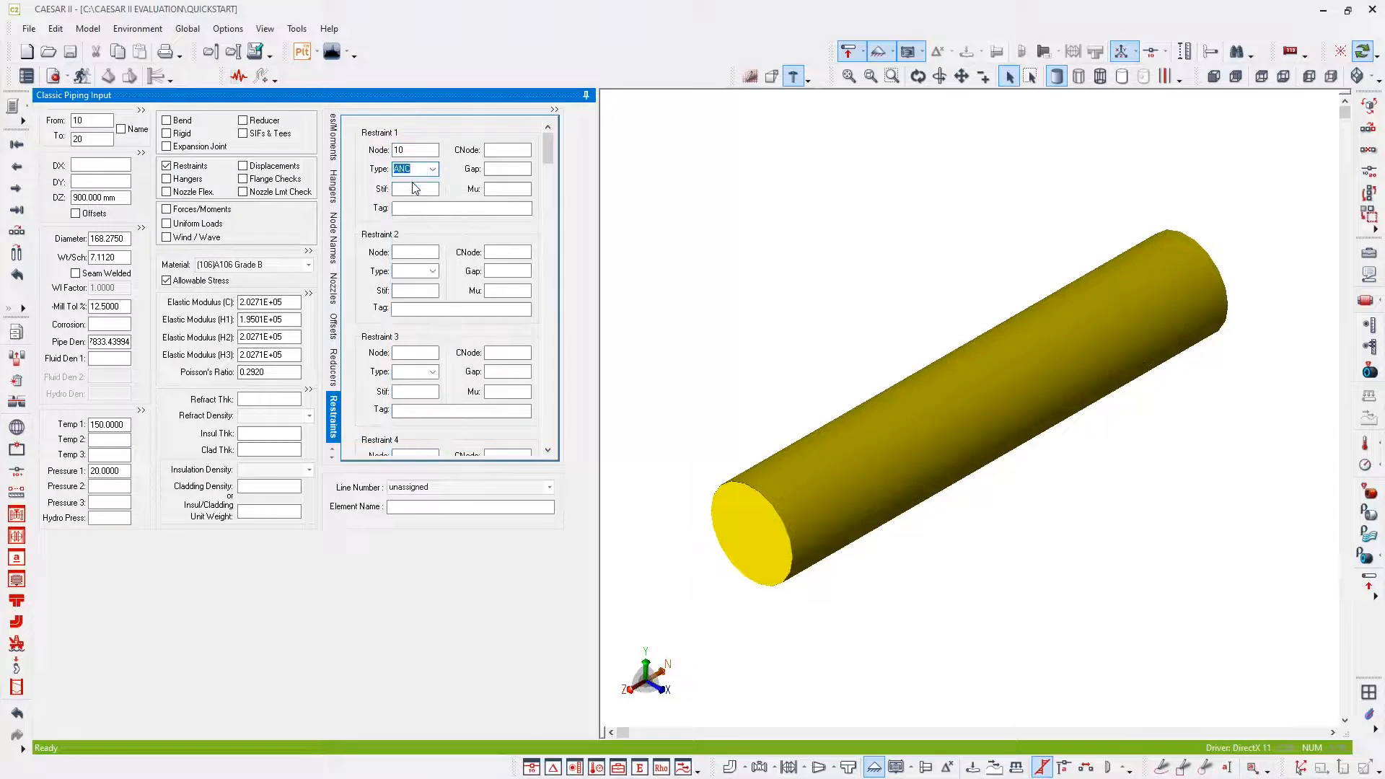
key("Tab")
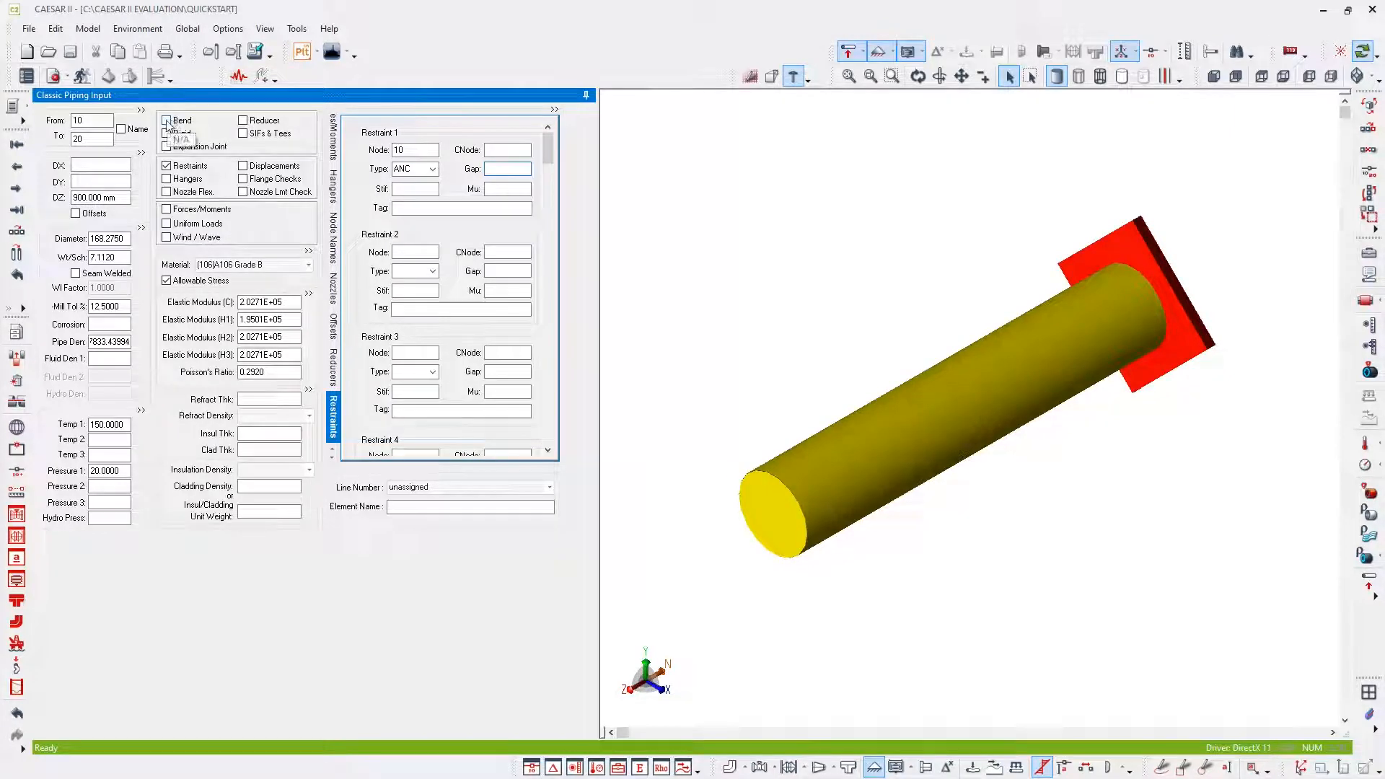
- Add a long-radius bend at the end of element 10–20 and continue to the new element 20–30
left_click(167, 120)
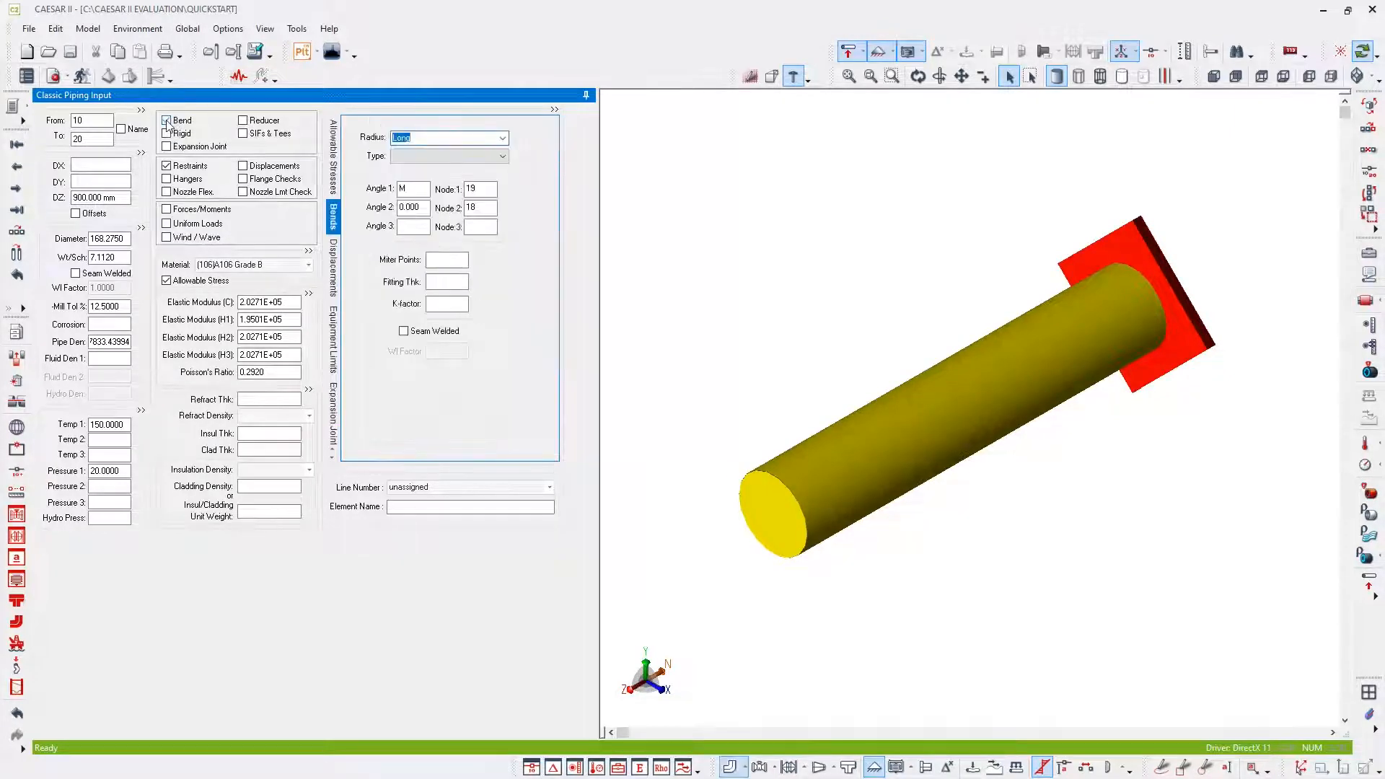
left_click(18, 237)
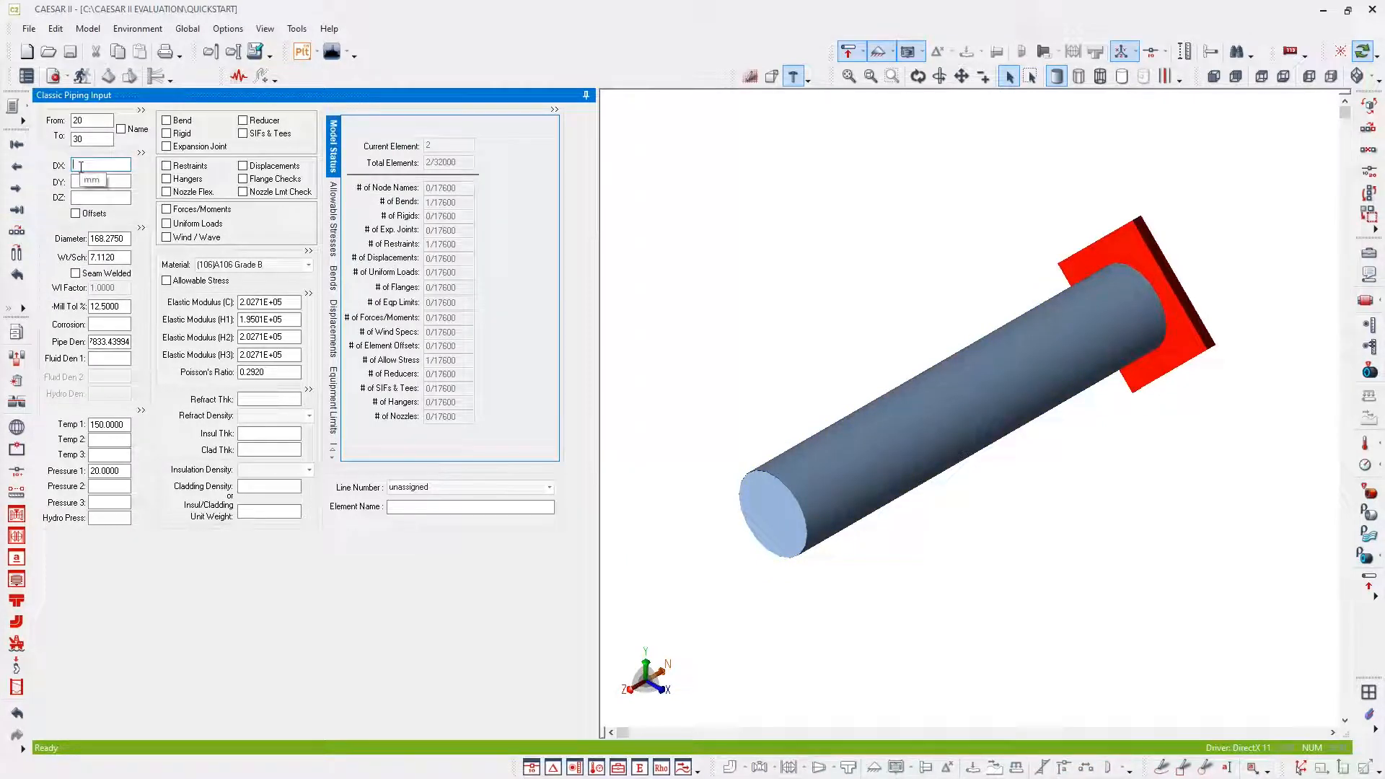
- Set the DX length of element 20–30 to 1200 mm and add a Y restraint at node 30
type("1200")
key("Tab")
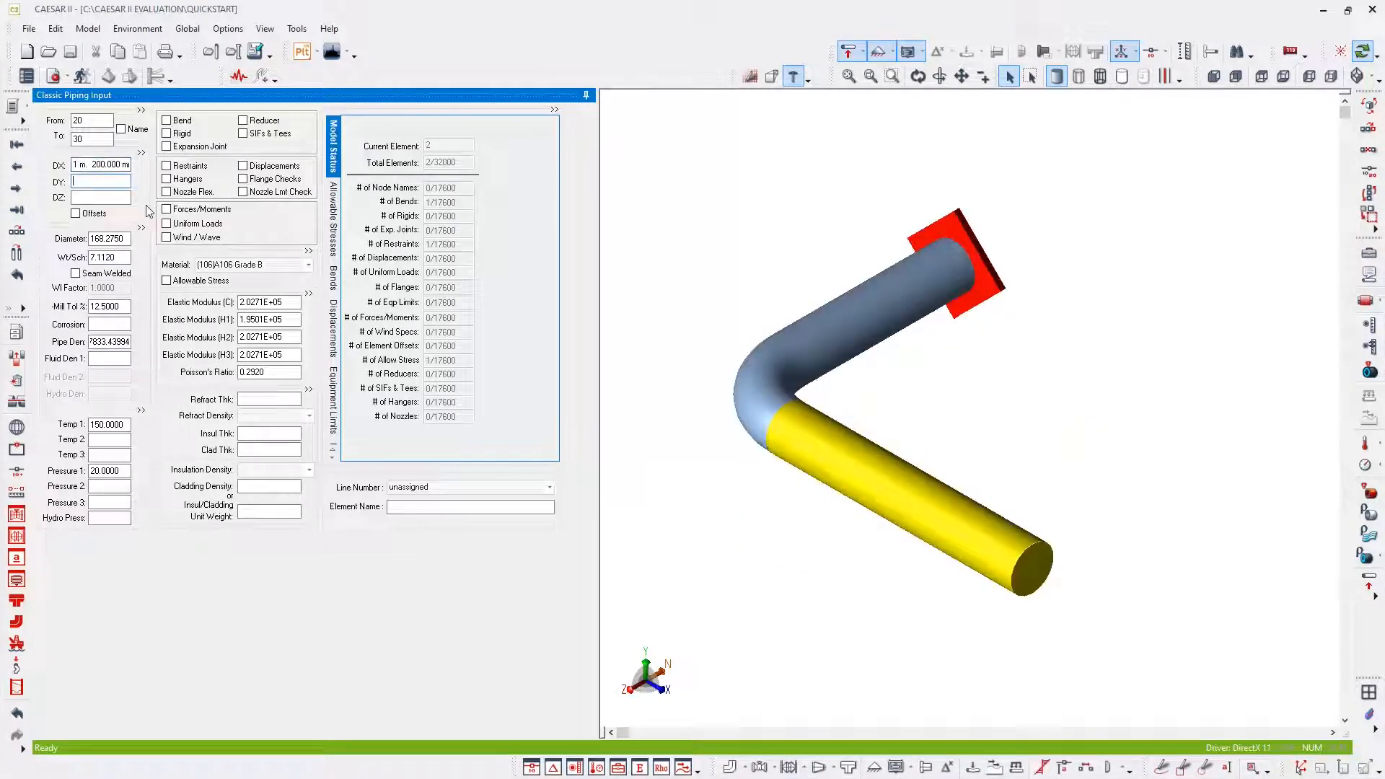
left_click(167, 166)
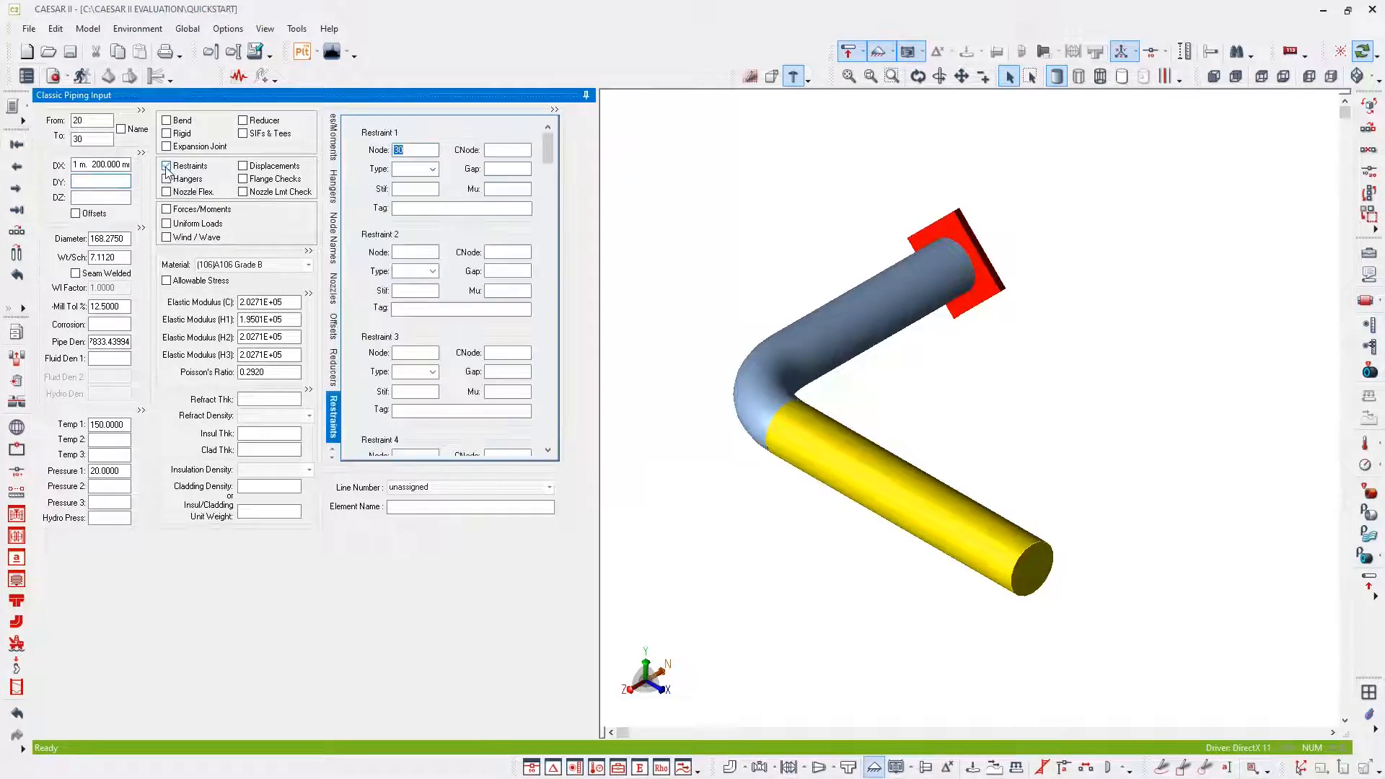
left_click(421, 170)
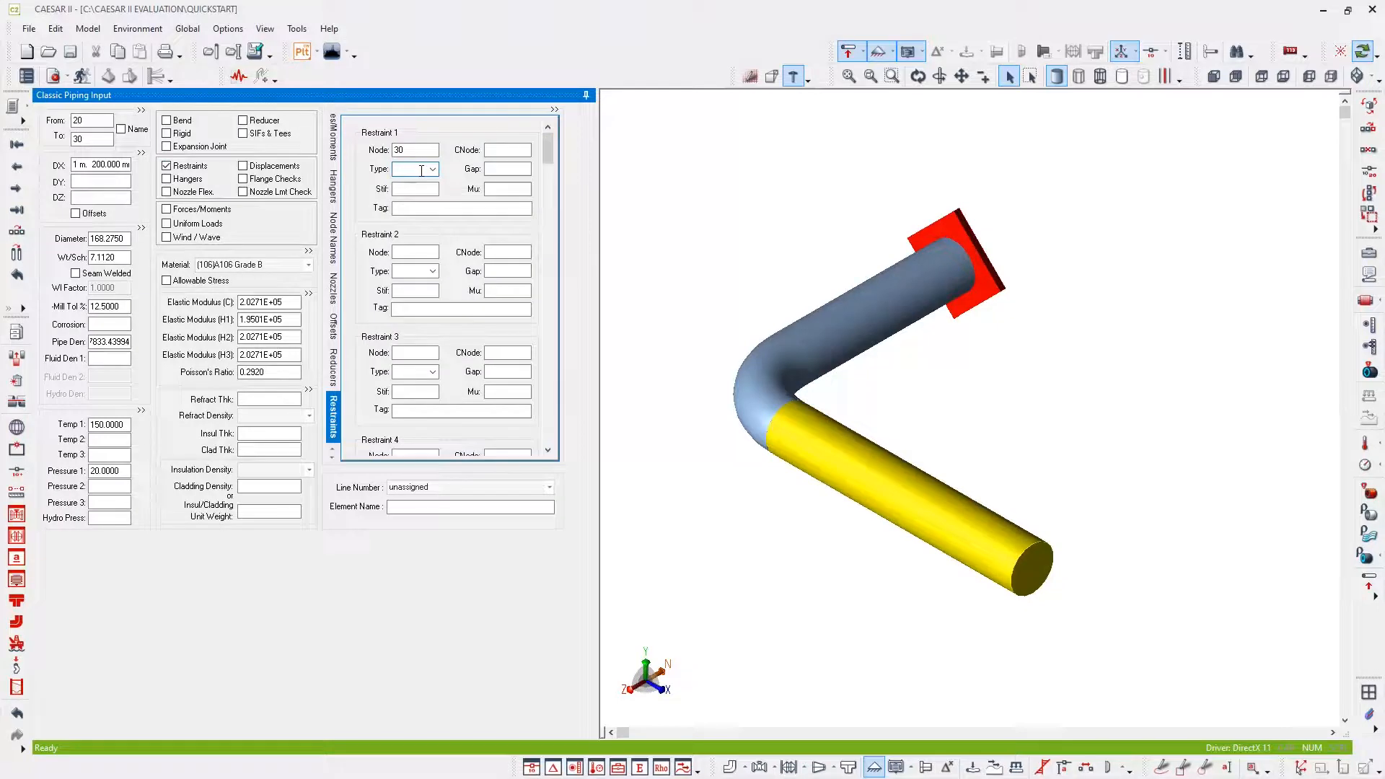
left_click(432, 170)
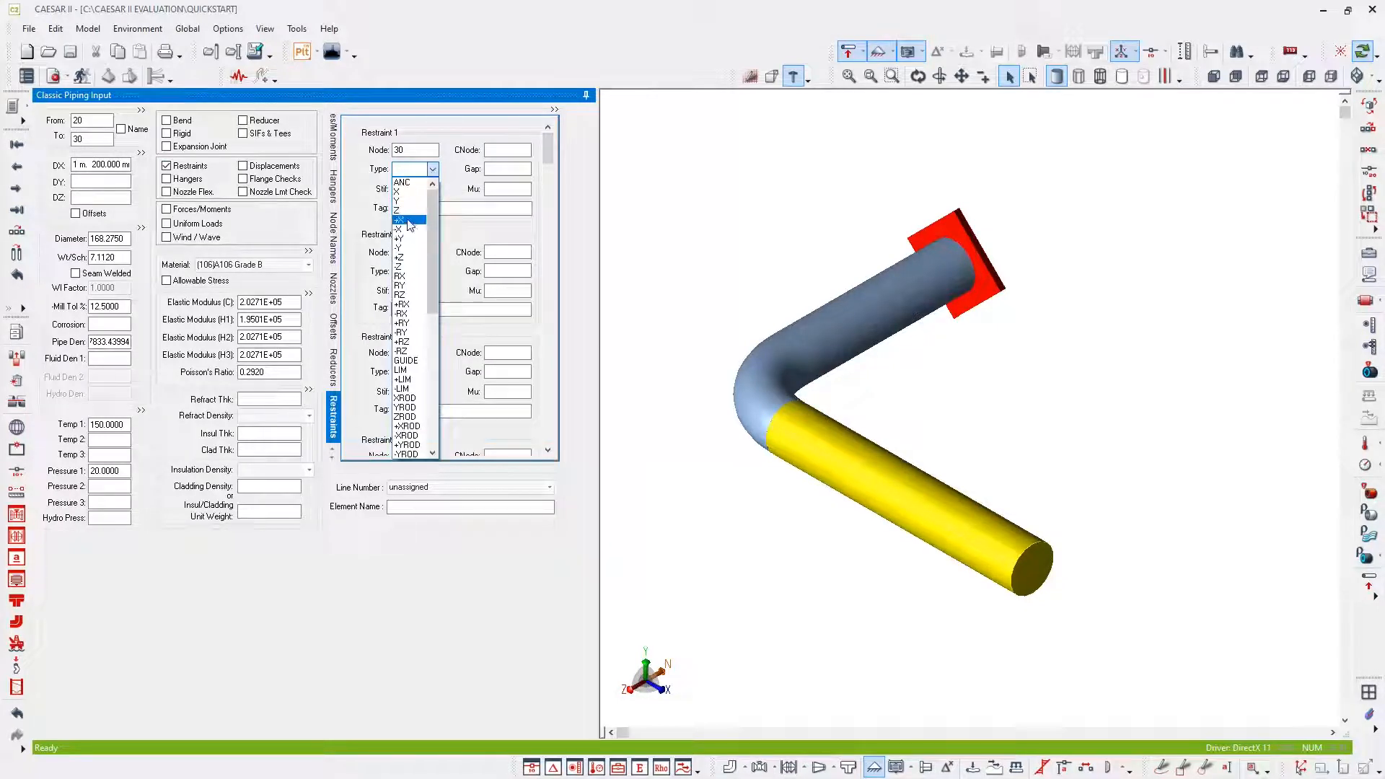
left_click(404, 201)
left_click(406, 190)
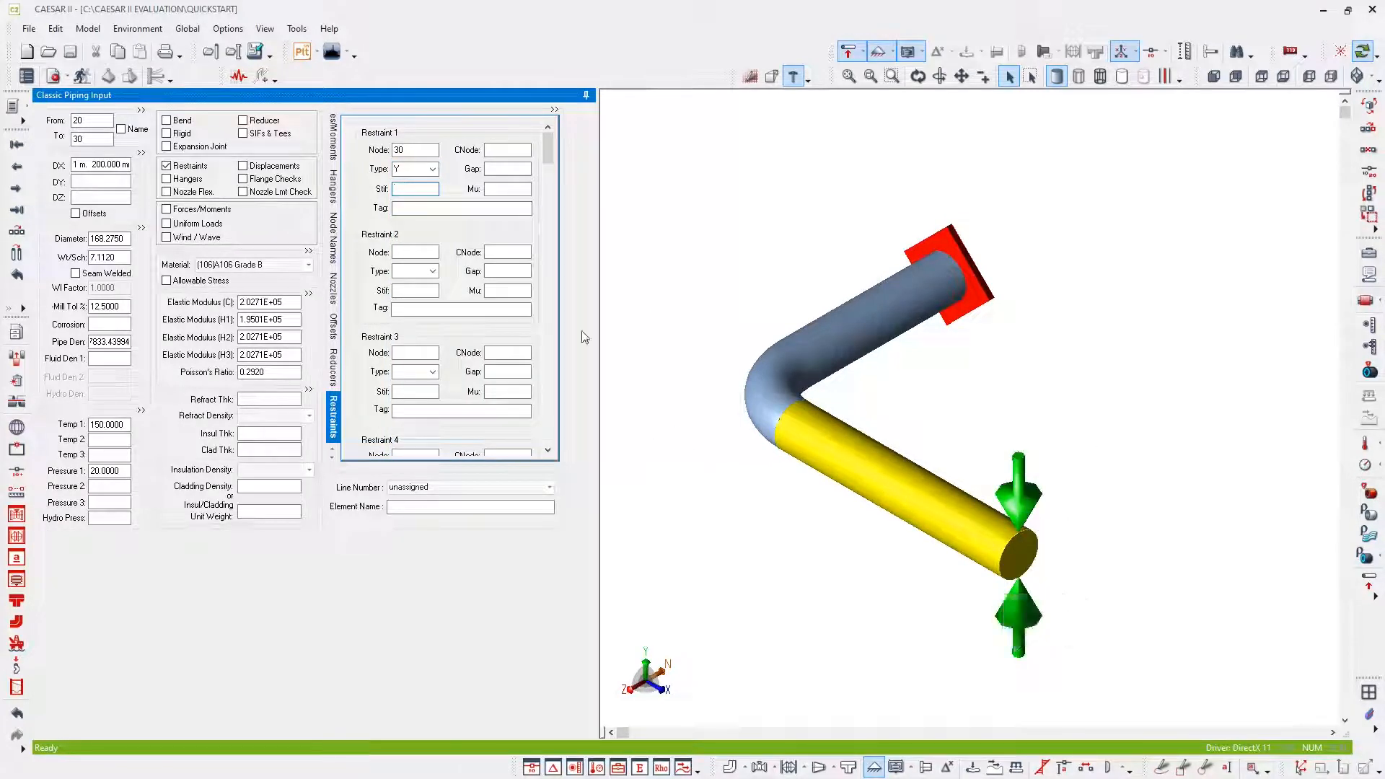
- Add a Guide as the second restraint at node 30 and show the node numbers on the model
left_click(411, 251)
left_click(411, 251)
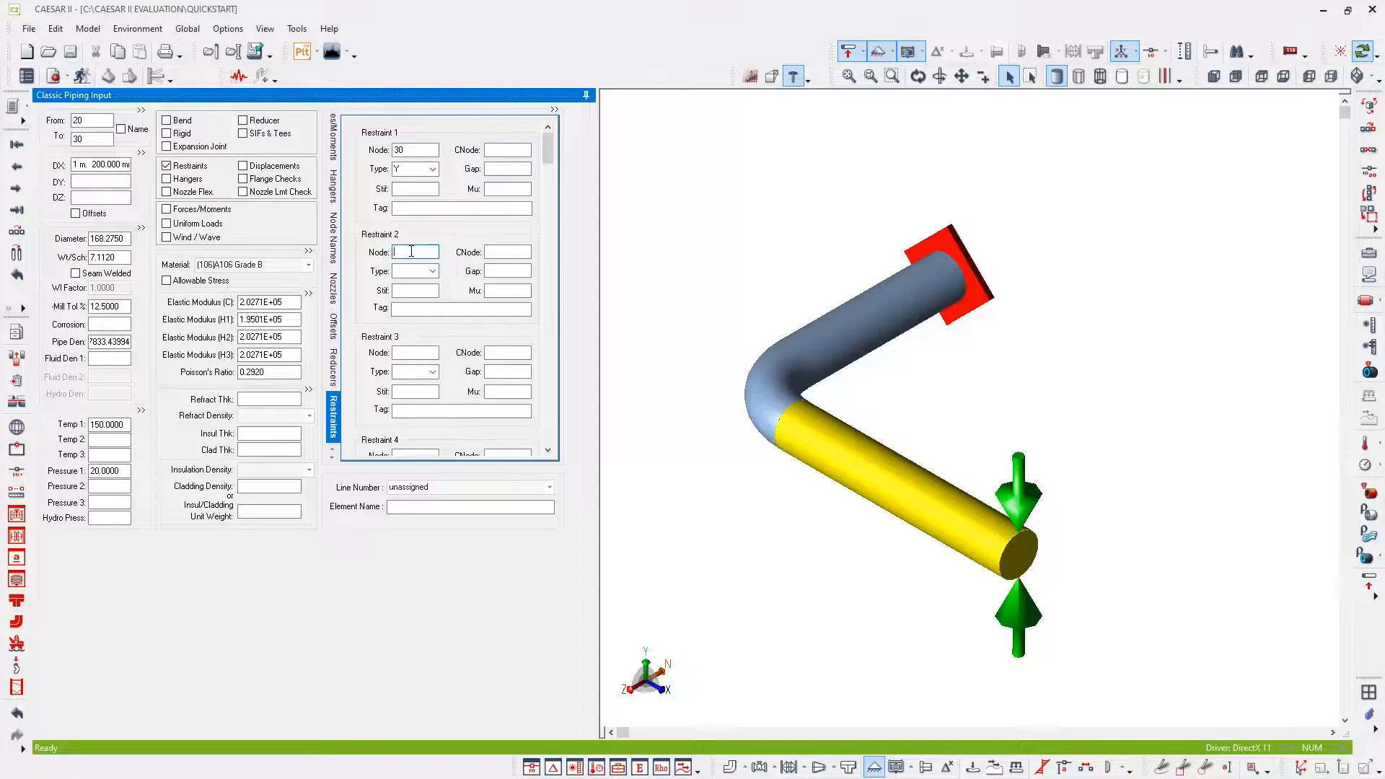
left_click(432, 271)
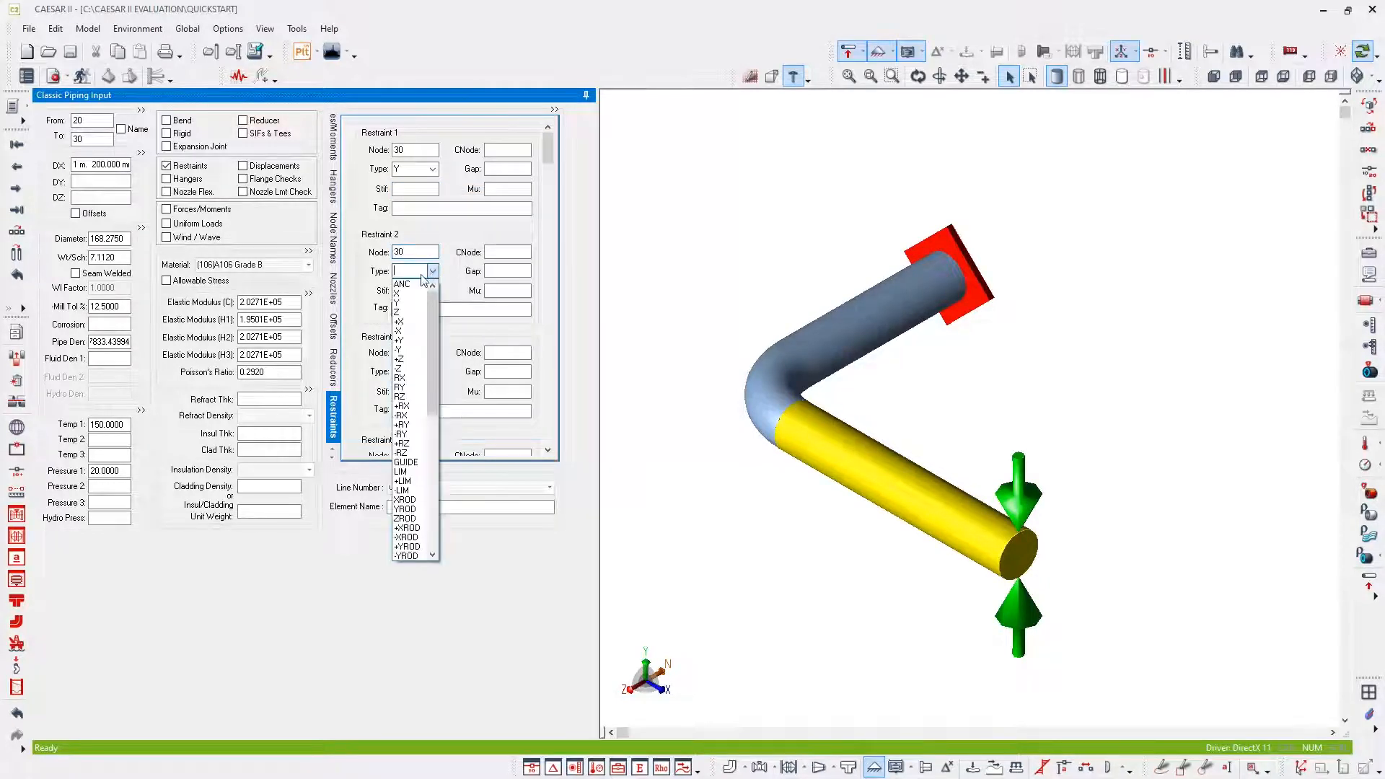
left_click(413, 463)
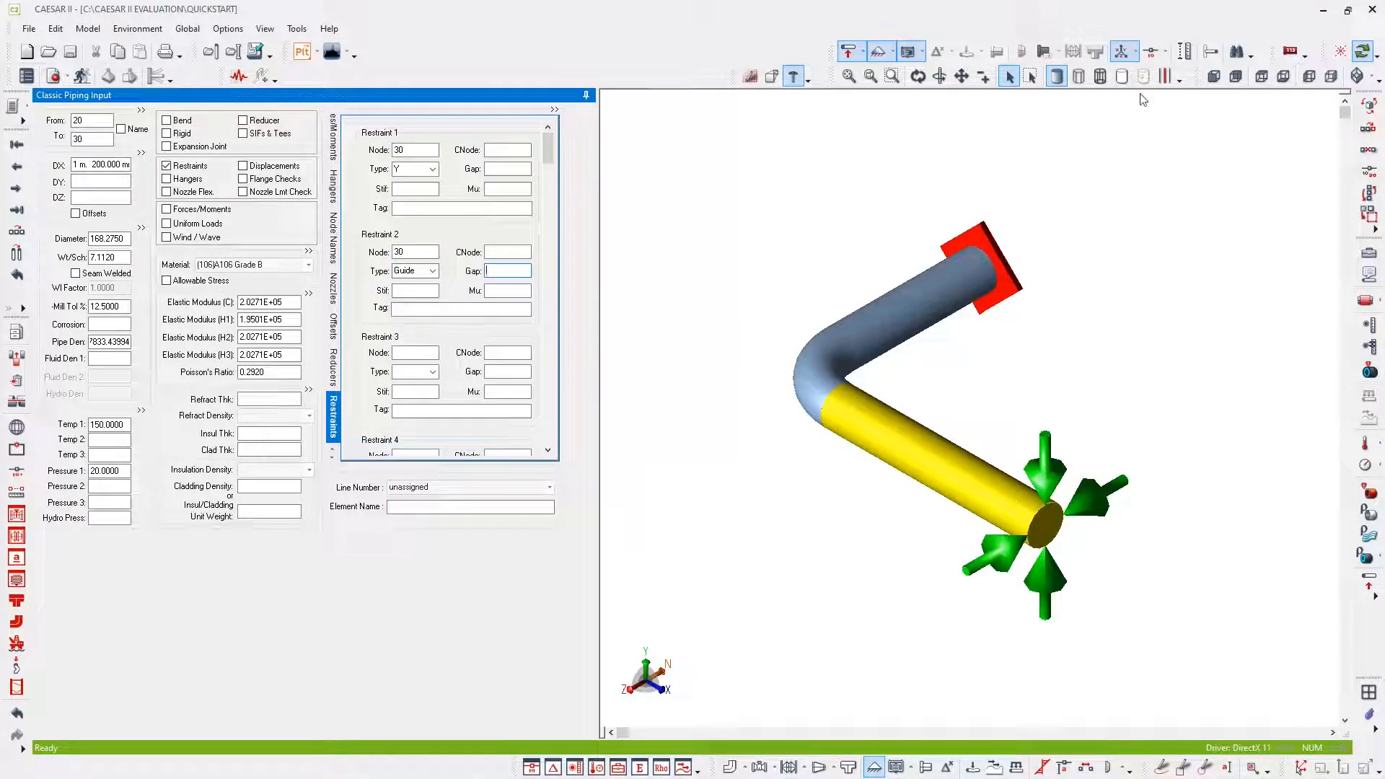
left_click(1152, 54)
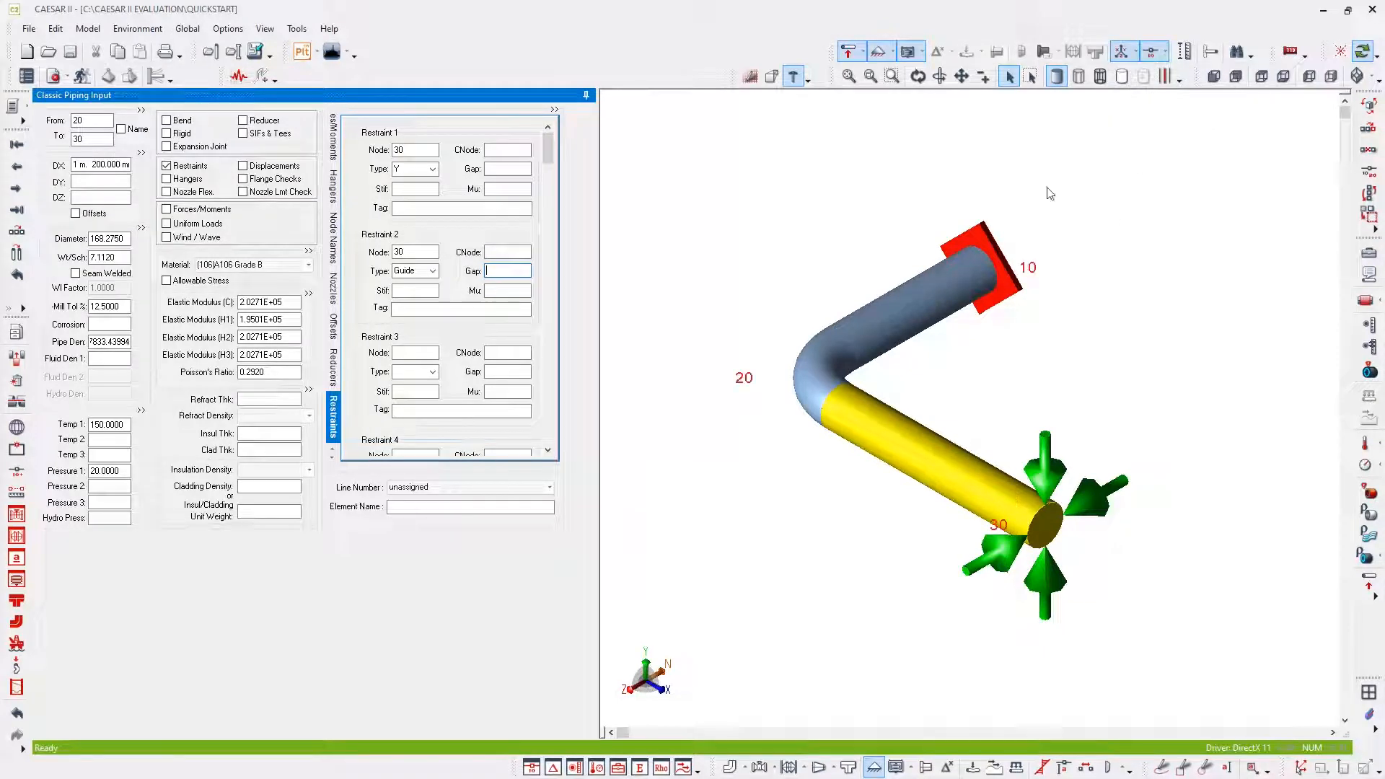